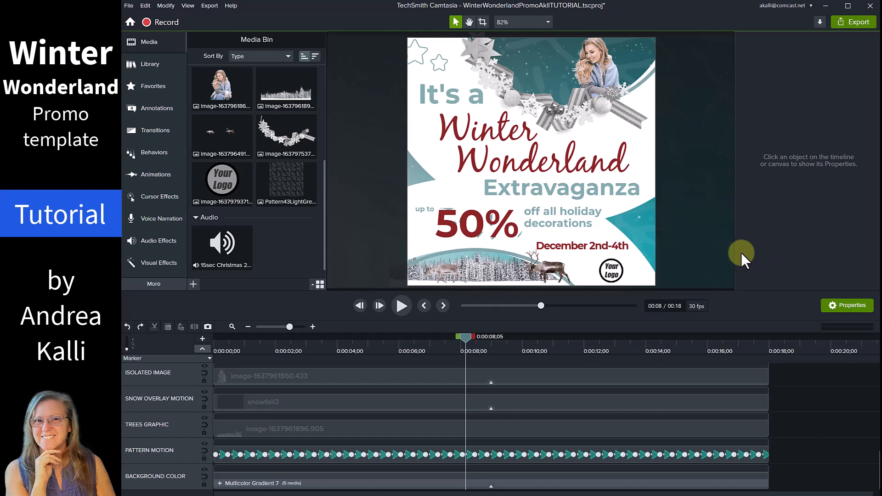
Play the promo animation from the start and stop it around the seven-second mark.
drag(541, 306, 417, 302)
click(402, 306)
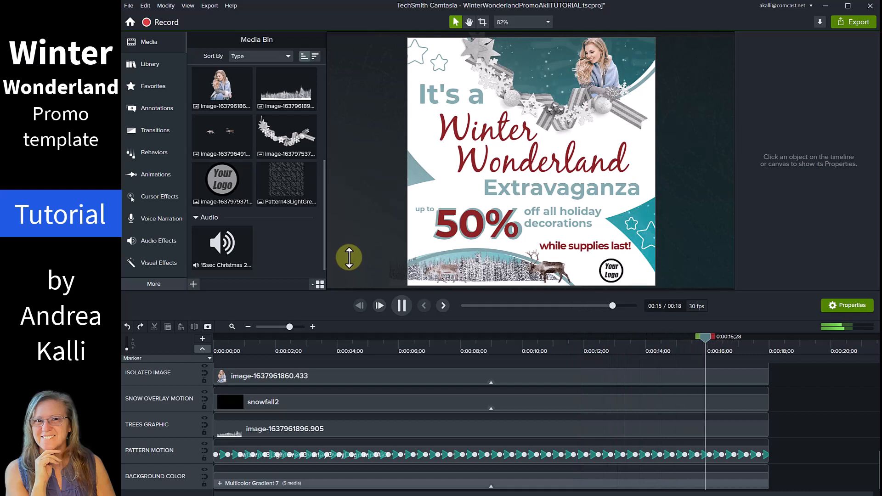
click(454, 345)
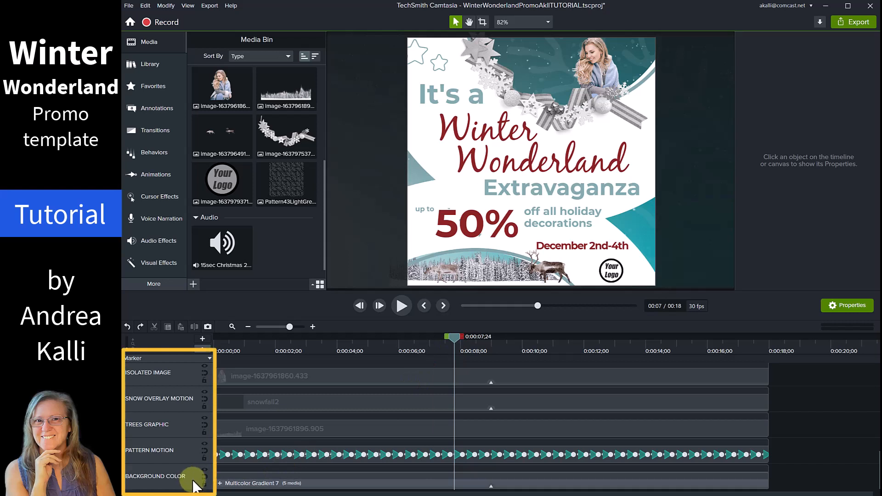
Hide Track 14 audio plus the Incentive, Percentage and Upper Text tracks.
scroll(194, 486, up, 4)
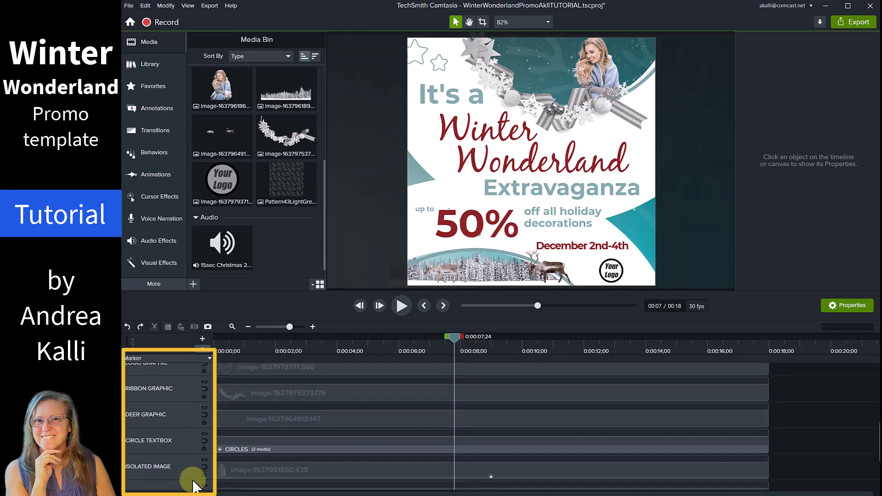
scroll(194, 485, up, 2)
scroll(193, 486, up, 4)
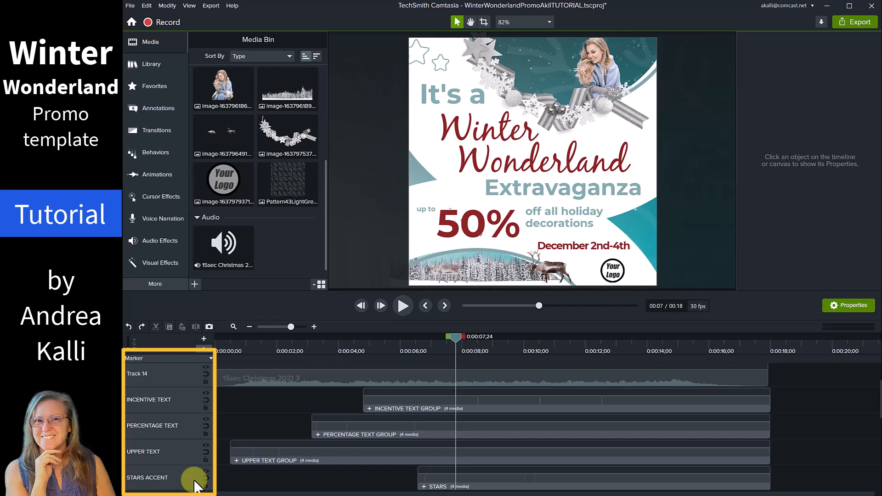
click(206, 368)
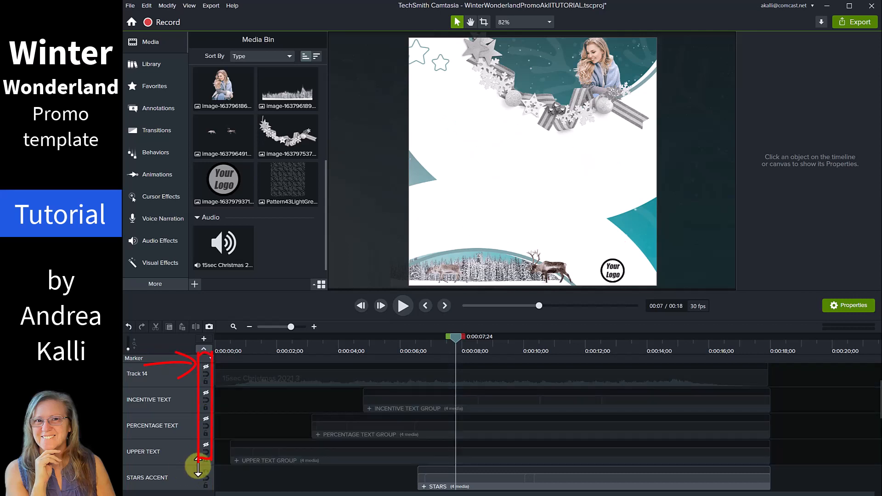
scroll(236, 481, down, 5)
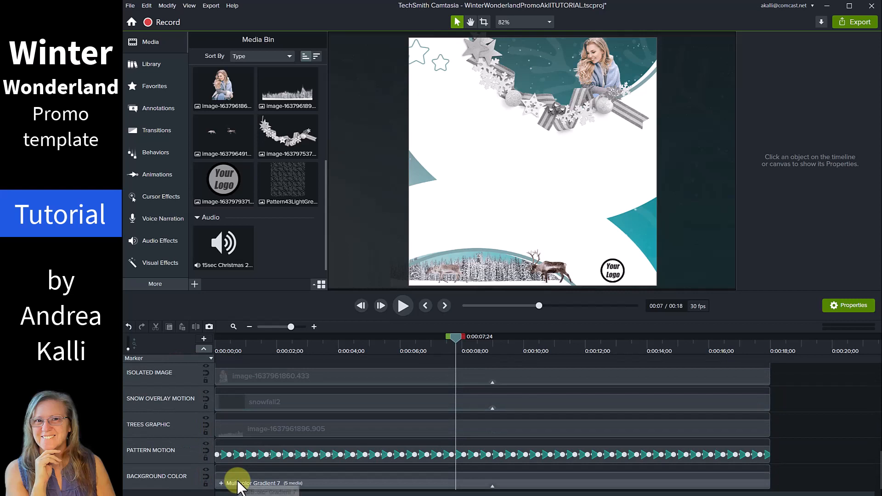
Set Multicolor Gradient 7's Top colour to dark grey and Right colour to light grey.
click(312, 482)
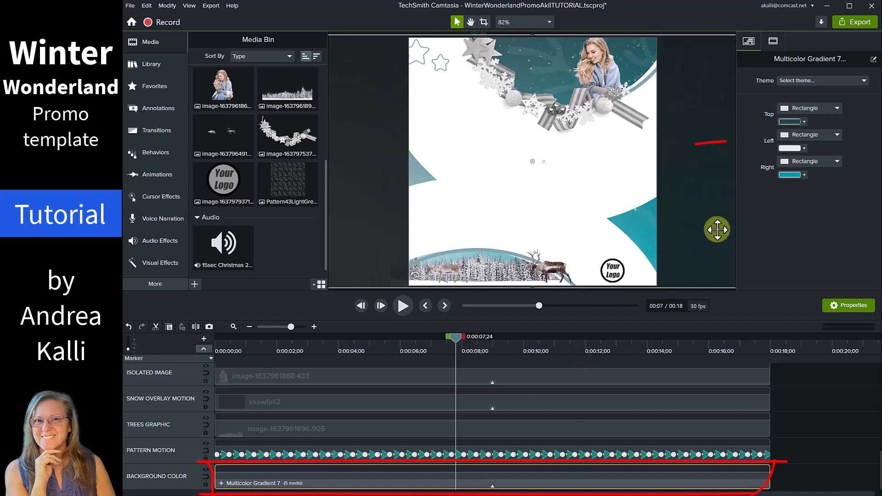
click(803, 122)
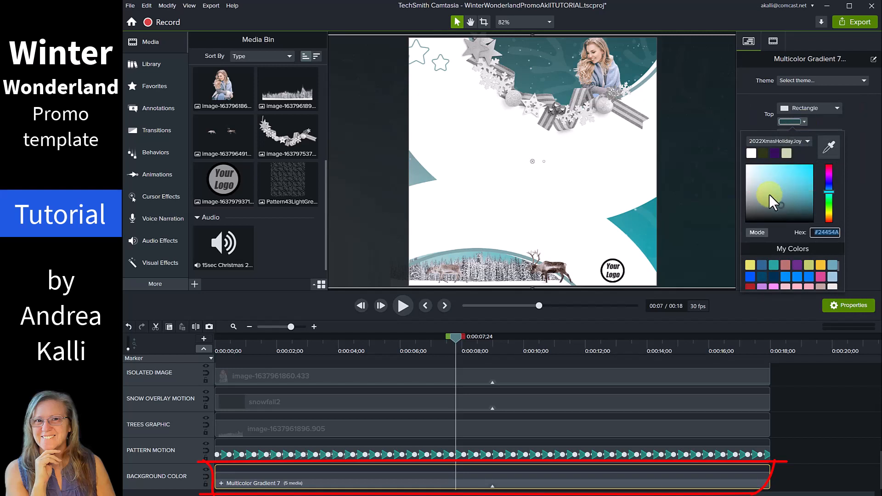
drag(768, 210, 734, 211)
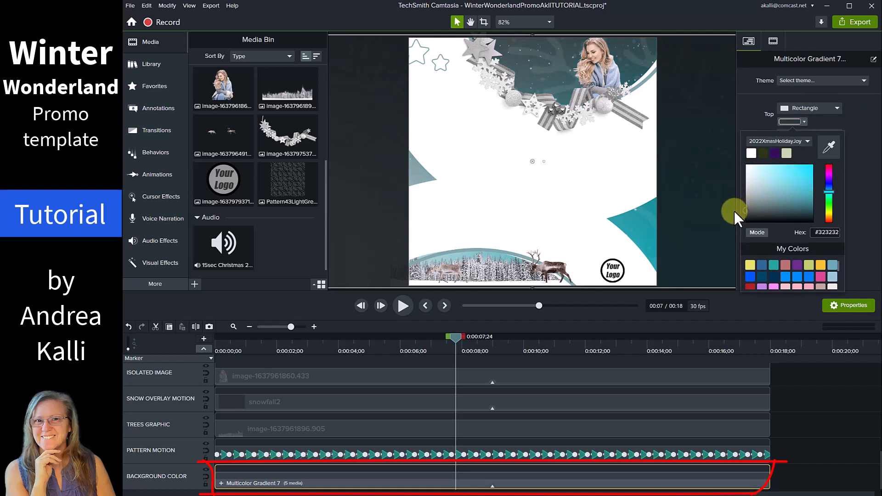
click(862, 191)
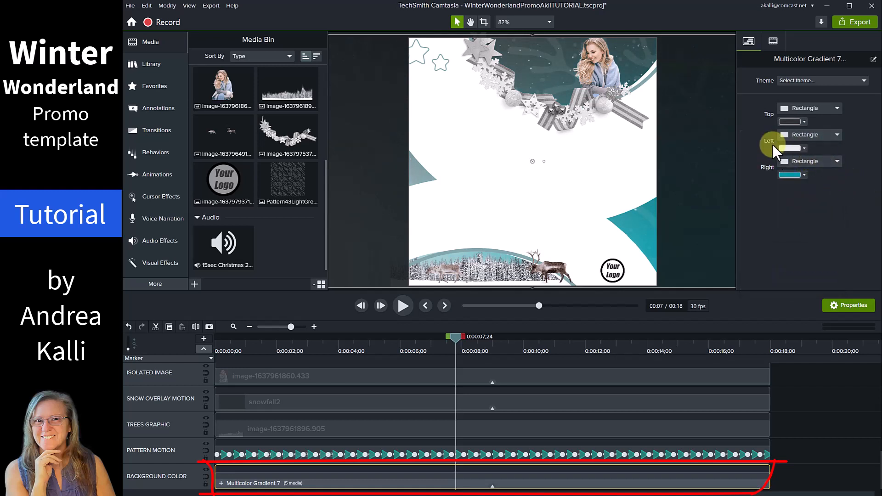
click(802, 176)
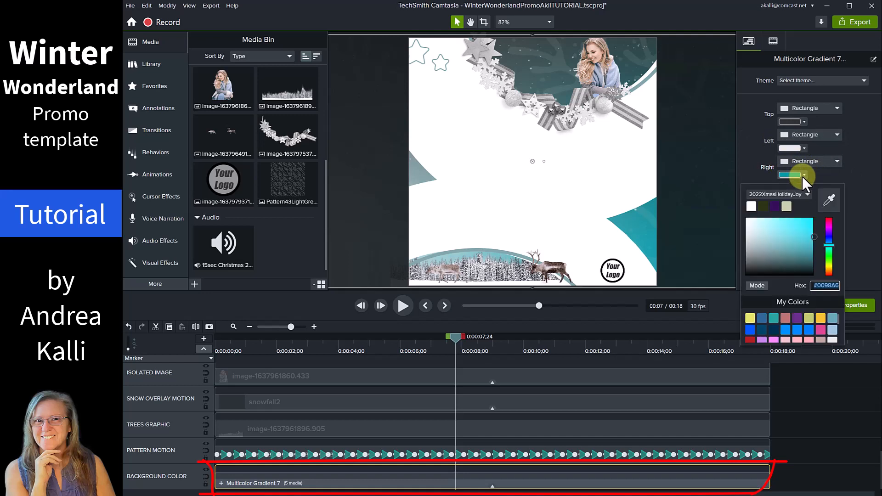
drag(761, 223, 730, 235)
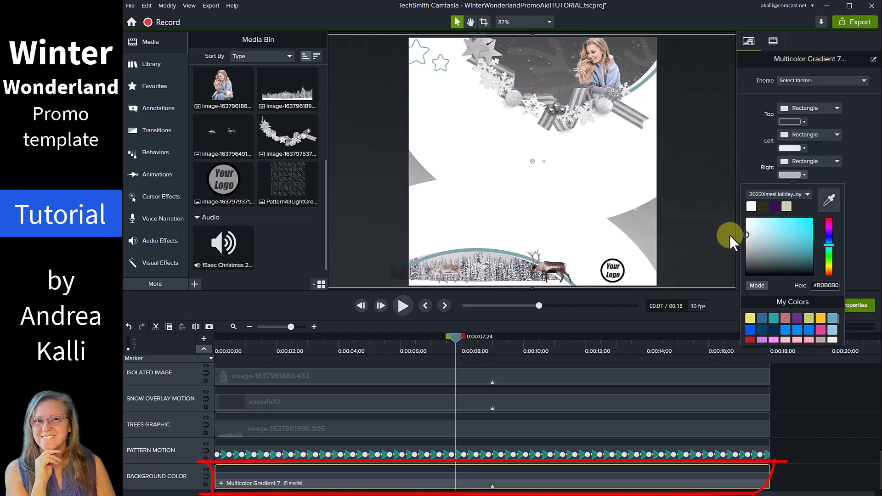
click(865, 234)
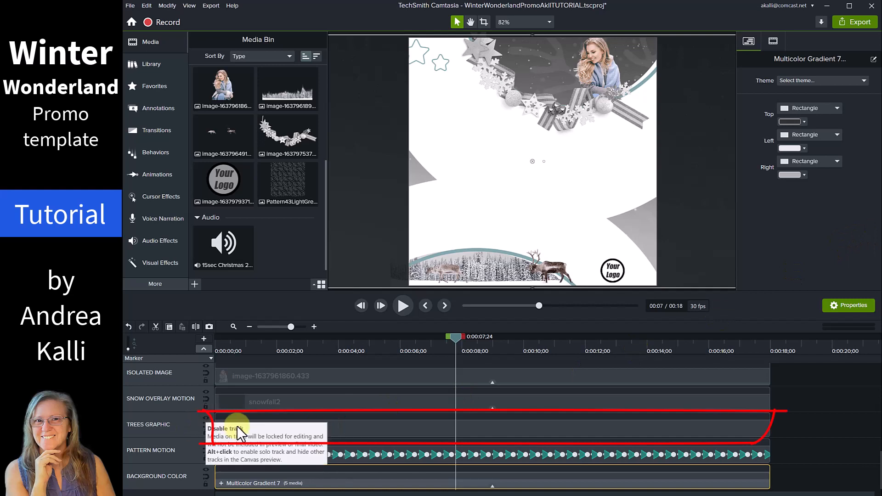
Replace the Trees Graphic clip with dogscats1.png using Replace with Clip Speed.
click(350, 430)
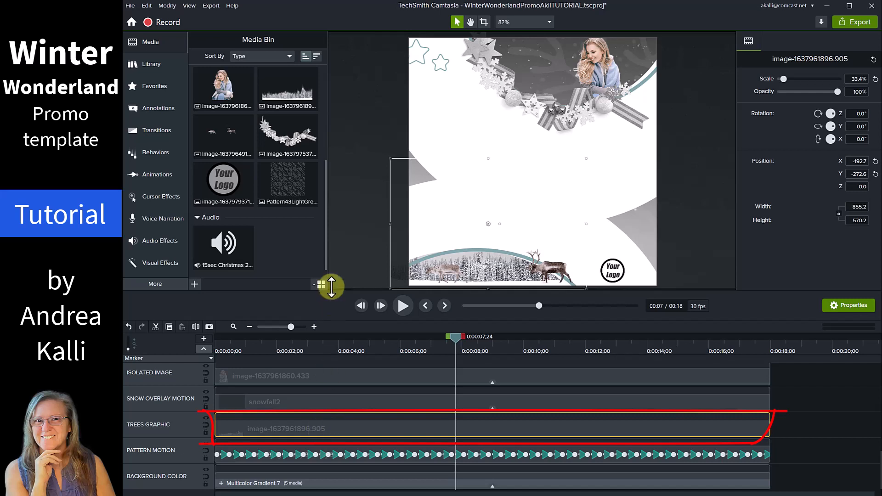
drag(327, 207, 326, 145)
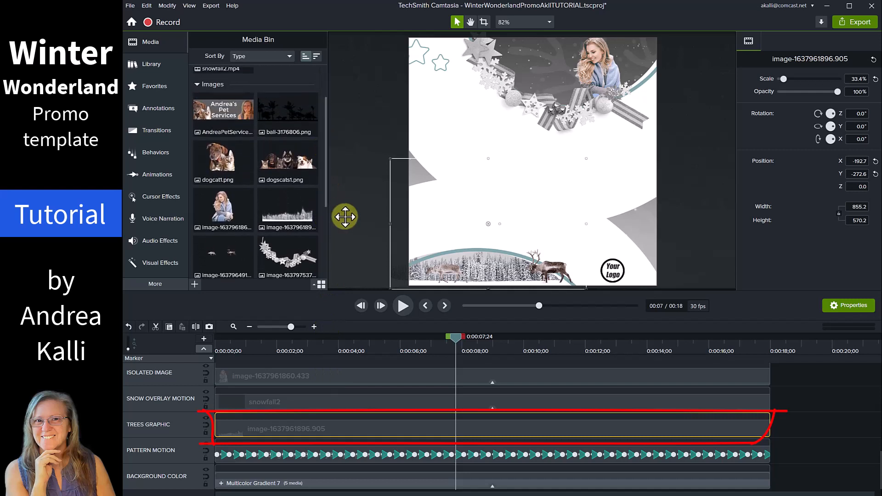
click(288, 168)
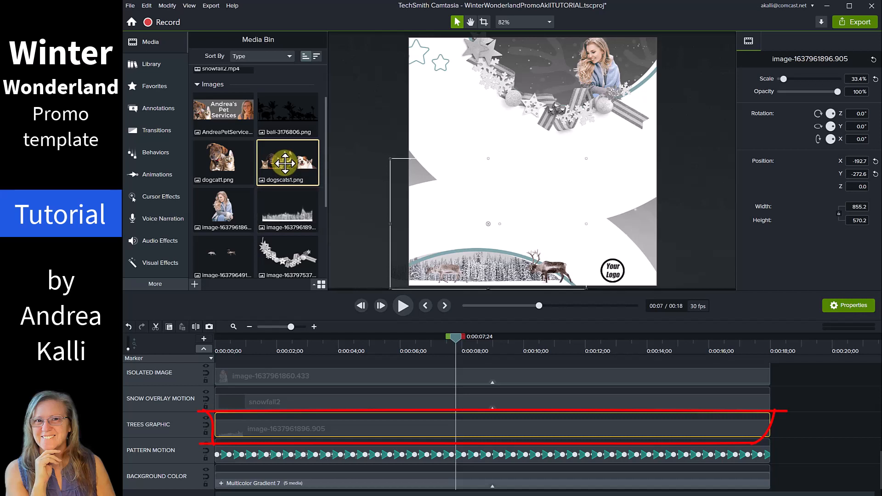
drag(285, 163, 275, 429)
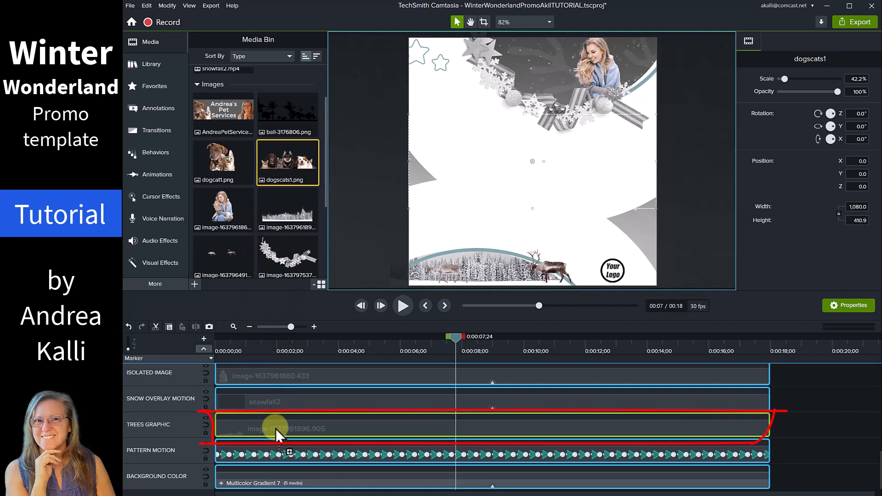
drag(276, 429, 275, 429)
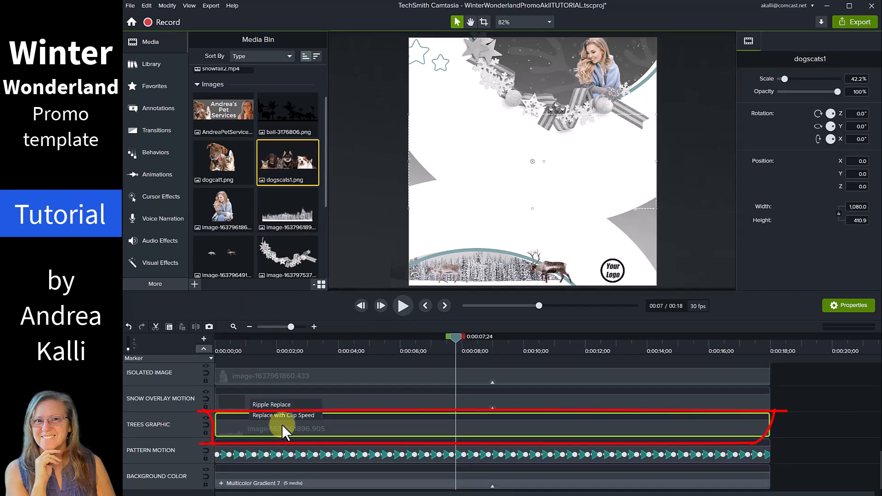
click(284, 415)
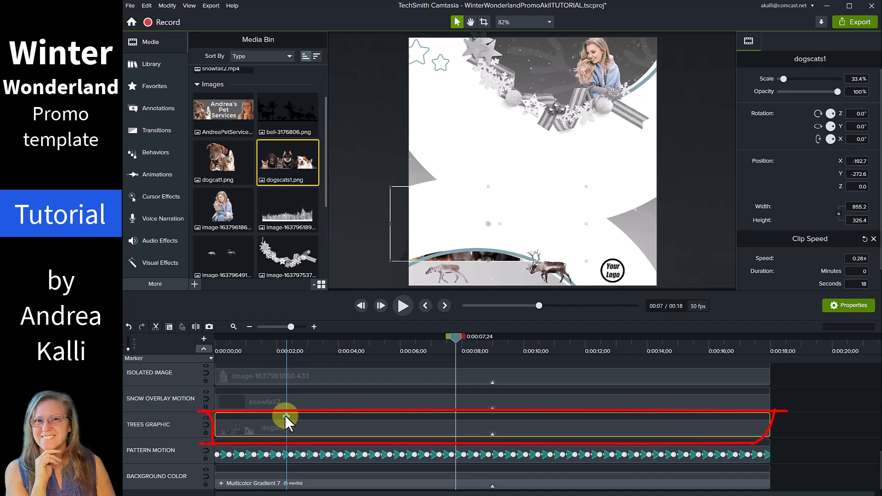
Nudge the dogscats1 image down until it sits along the canvas bottom edge.
key(Down)
key(Down)
key(Down)
key(Down)
key(Down)
key(Down)
key(Down)
key(Down)
key(Down)
key(Down)
key(Down)
key(Down)
key(Down)
key(Down)
key(Down)
key(Down)
key(Down)
key(Down)
key(Down)
key(Down)
key(Down)
key(Down)
key(Down)
key(Down)
key(Down)
key(Down)
key(Down)
key(Down)
key(Down)
key(Down)
key(Down)
key(Down)
key(Down)
key(Down)
key(Down)
key(Down)
key(Down)
key(Down)
key(Down)
key(Down)
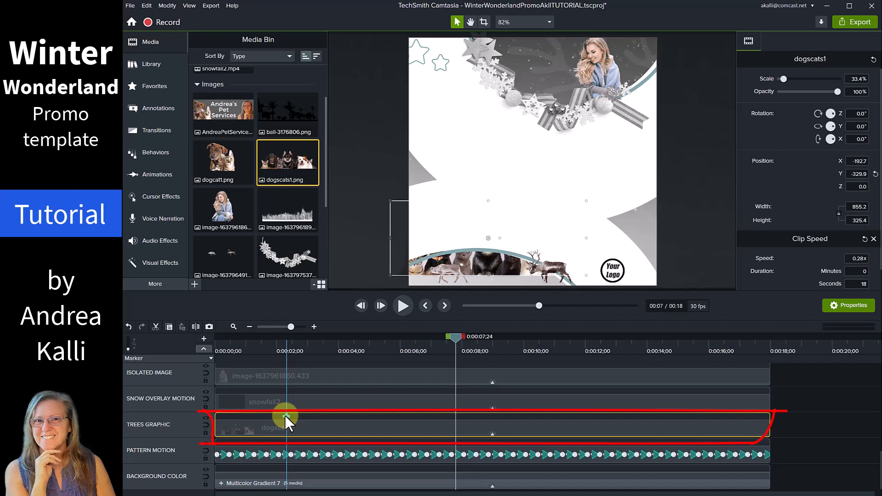
key(Down)
key(Down)
key(Down)
key(Down)
key(Down)
key(Down)
key(Down)
key(Down)
key(Down)
key(Down)
key(Down)
key(Down)
key(Down)
key(Down)
key(Down)
key(Down)
key(Down)
key(Down)
key(Down)
key(Down)
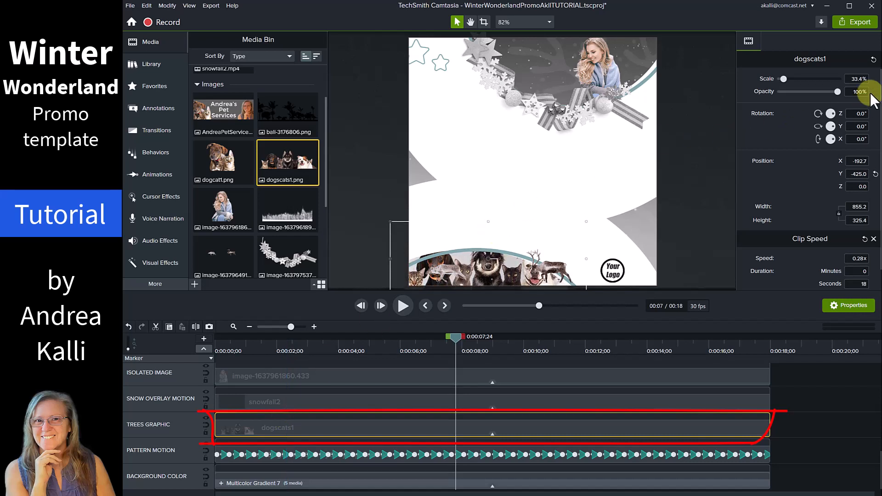
scroll(849, 79, down, 5)
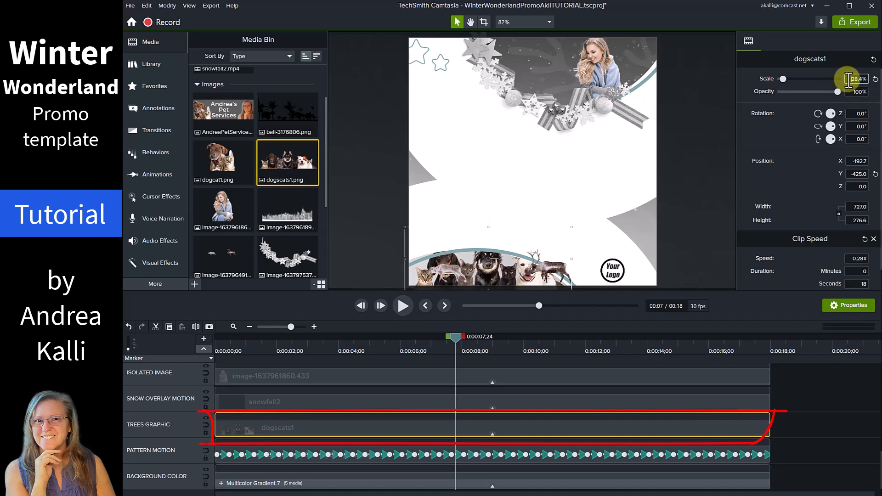
scroll(849, 79, down, 1)
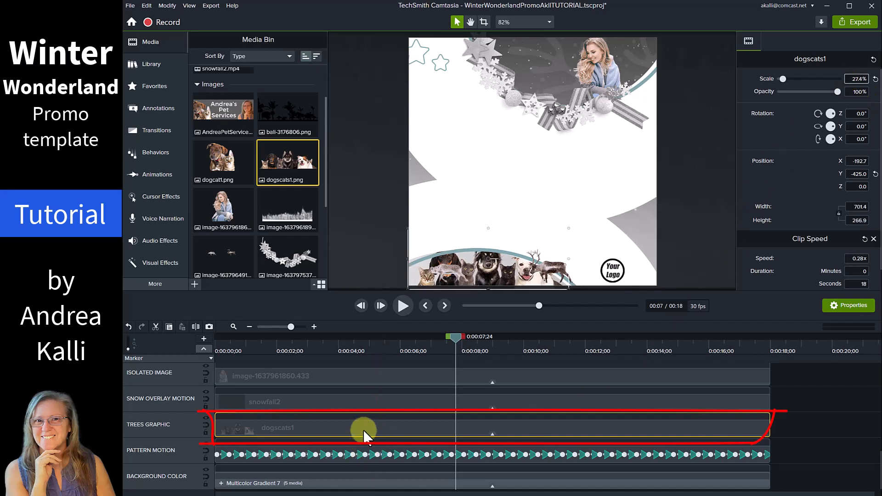
key(Down)
key(Down)
key(Down)
key(Down)
key(Down)
key(Down)
key(Down)
key(Down)
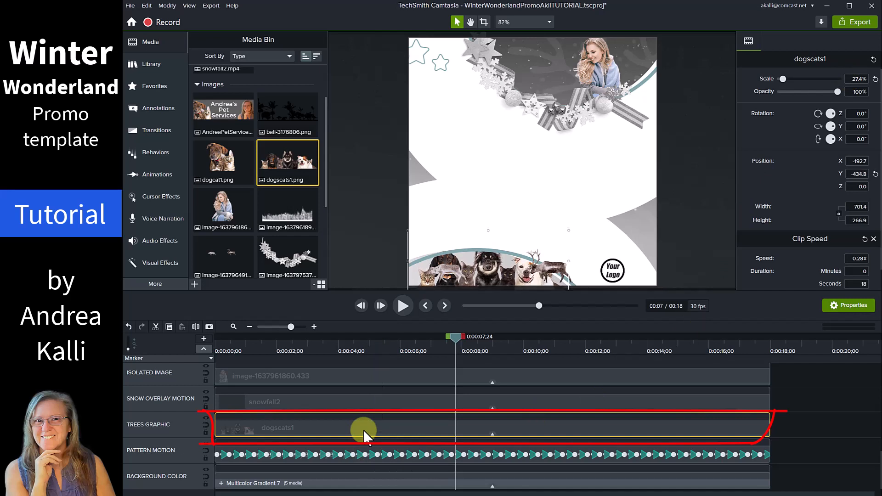
key(Down)
key(Down)
key(Down)
key(Down)
key(Down)
key(Down)
key(Down)
key(Down)
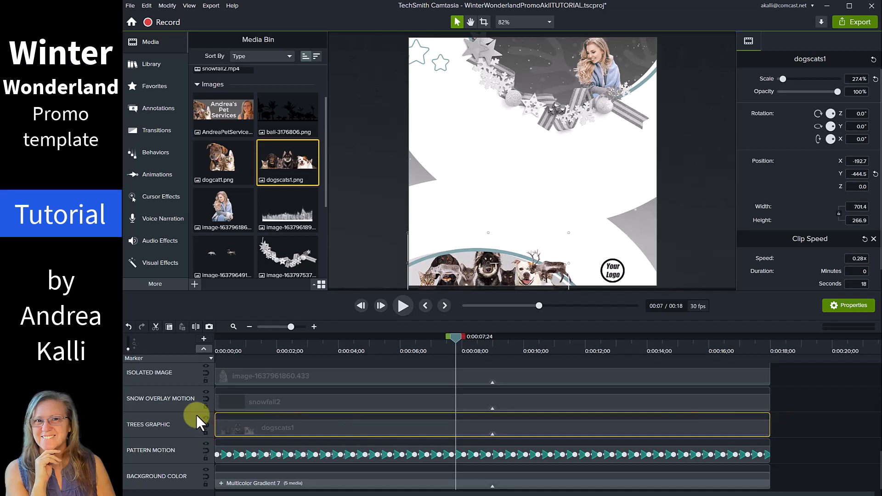
Hide the DEER GRAPHIC track and select the ISOLATED IMAGE clip.
scroll(196, 415, up, 2)
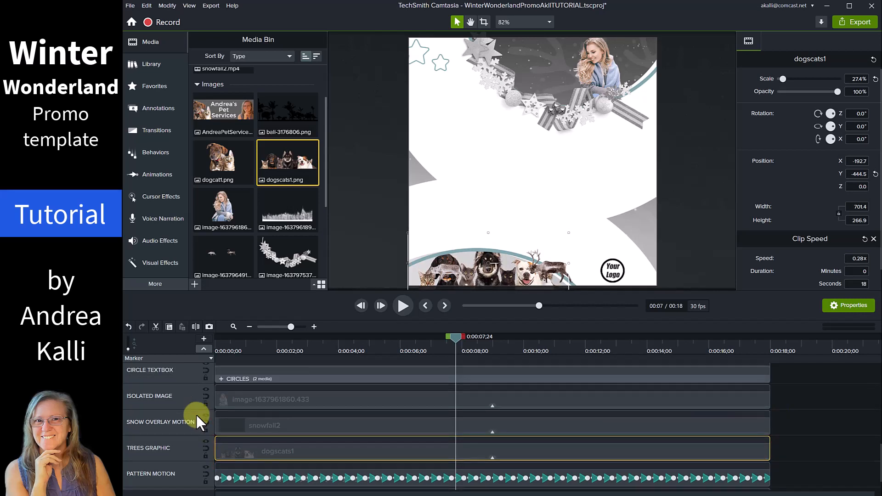
scroll(180, 377, up, 1)
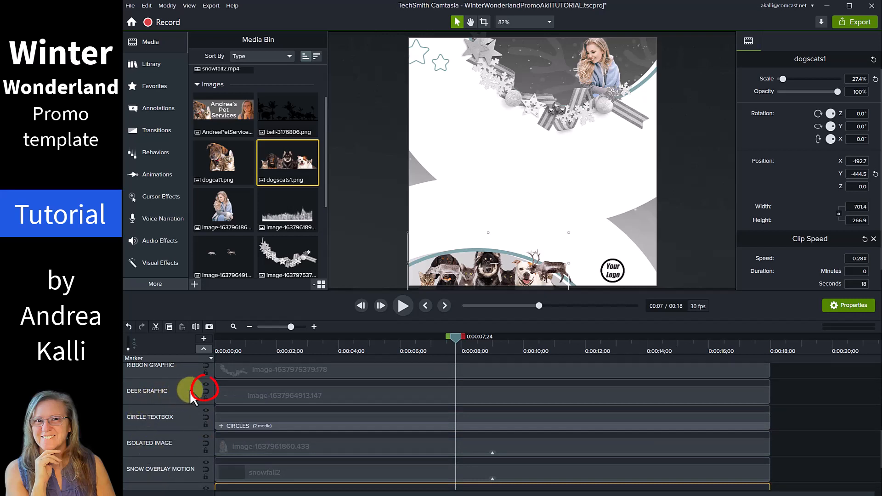
click(206, 382)
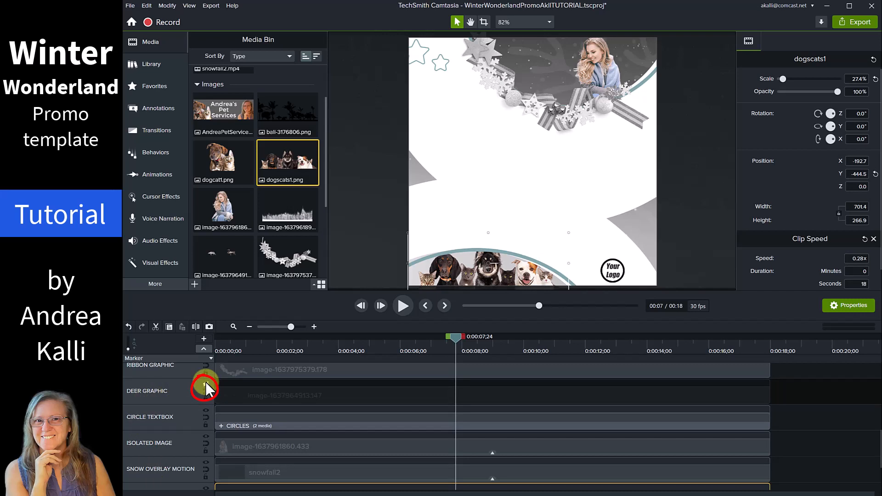
click(253, 448)
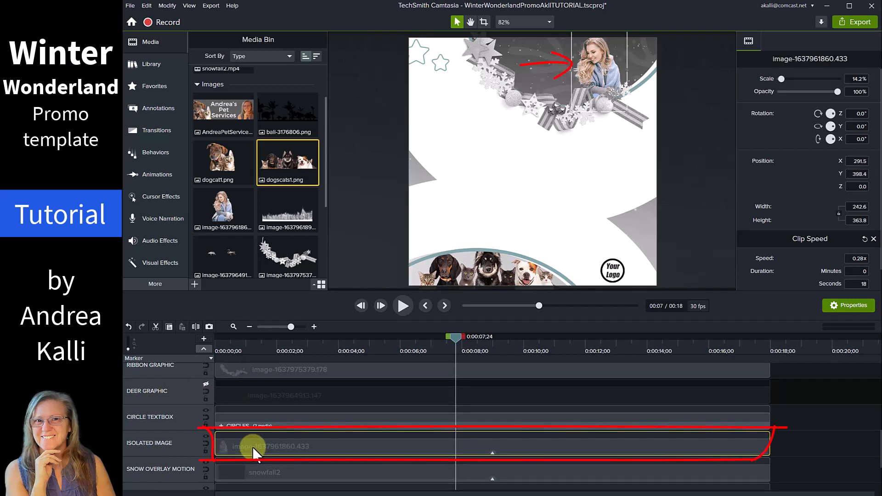
Replace the ISOLATED IMAGE clip with dogcat1.png, keeping clip speed, and enlarge it to fit.
click(223, 162)
drag(223, 162, 261, 446)
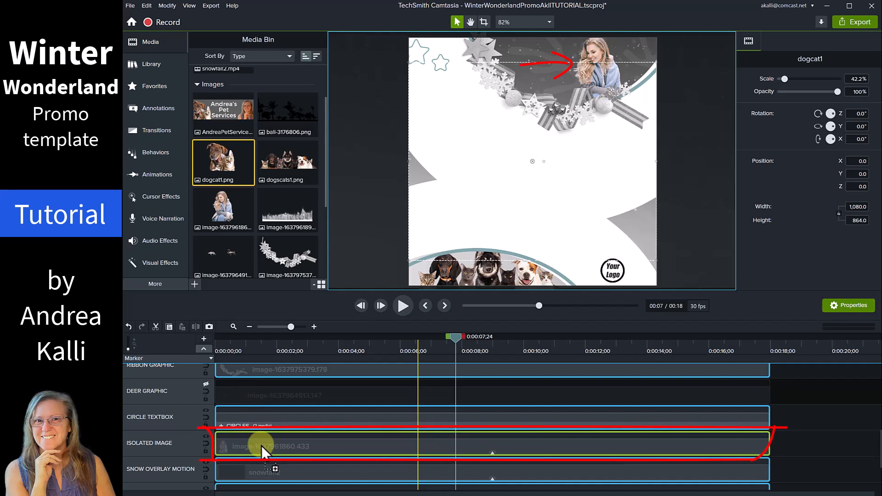
drag(261, 445, 261, 446)
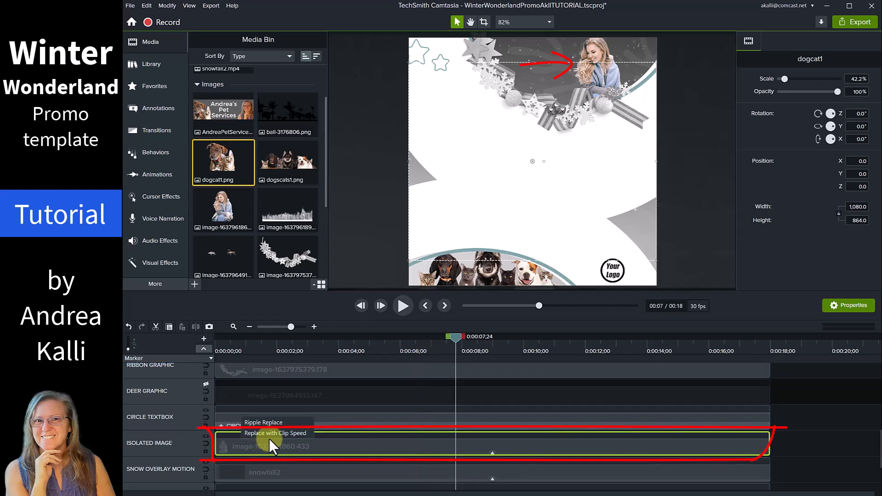
click(275, 432)
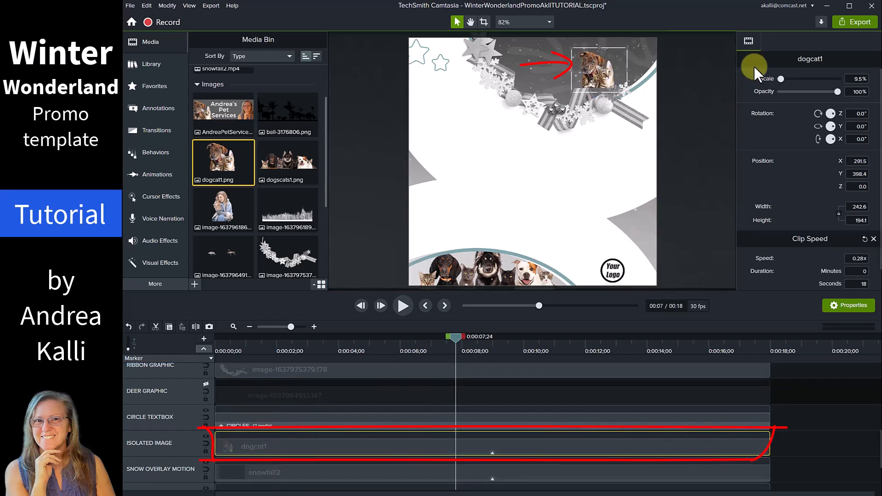
drag(777, 78, 779, 79)
click(683, 187)
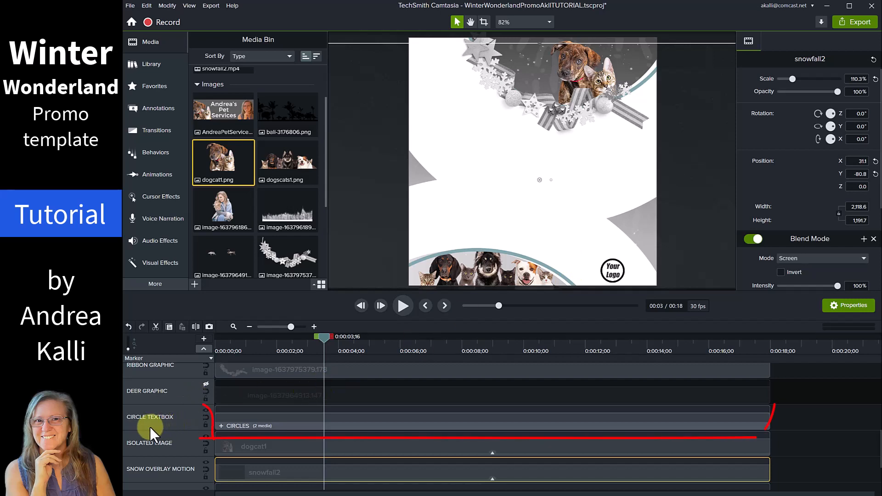
Set the CIRCLES group's Circles colour to black and Circle Accent colour to white.
click(300, 426)
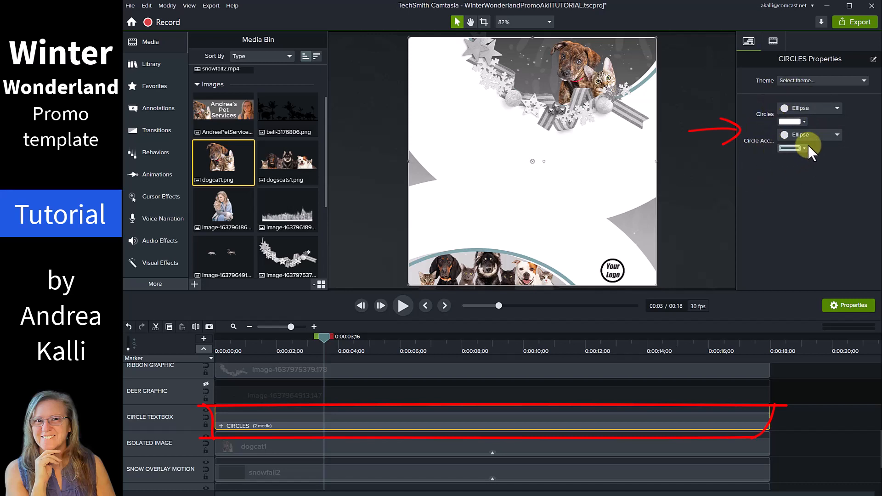
click(804, 121)
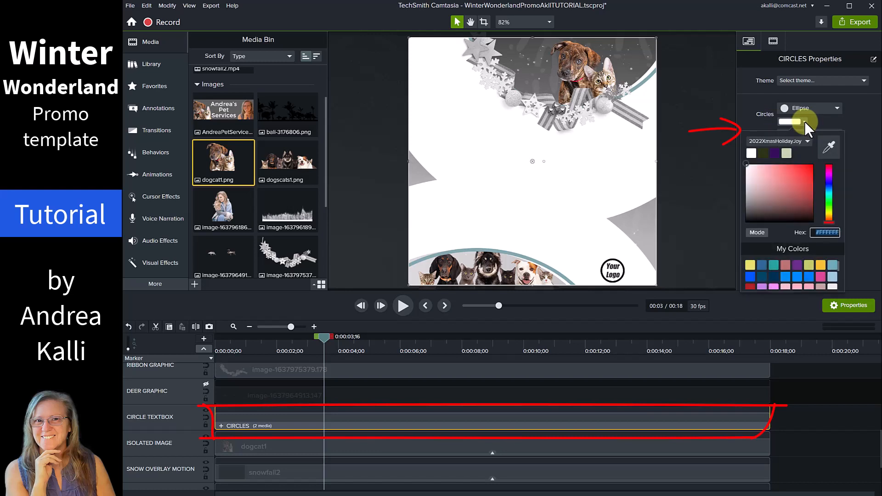
drag(777, 202, 737, 225)
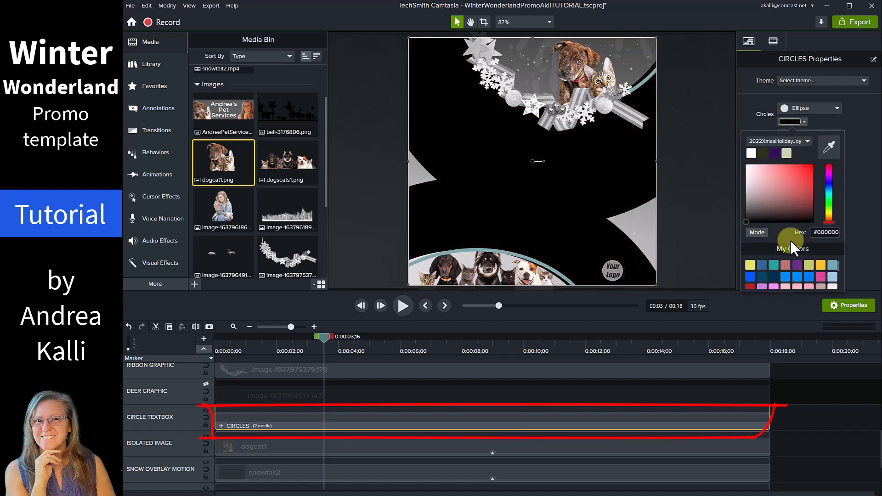
click(856, 211)
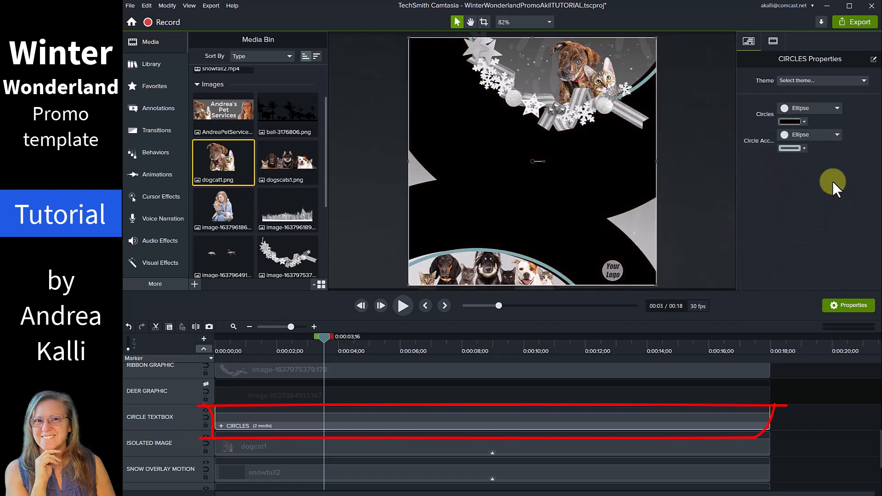
click(804, 149)
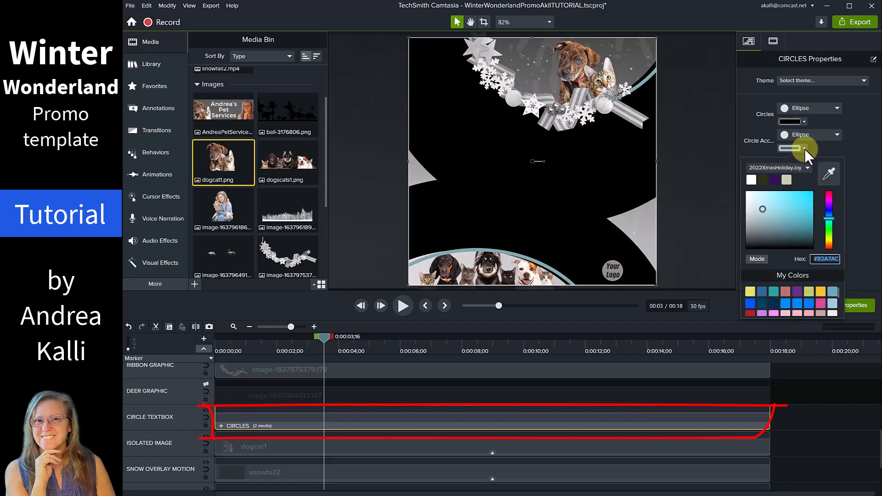
click(749, 182)
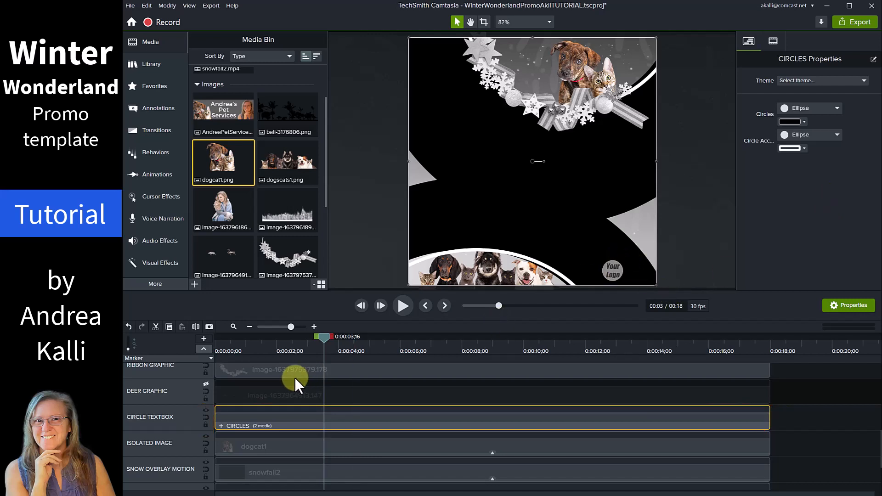
Replace the LOGO GRAPHIC placeholder with the pet services logo, keeping clip speed.
scroll(246, 397, up, 2)
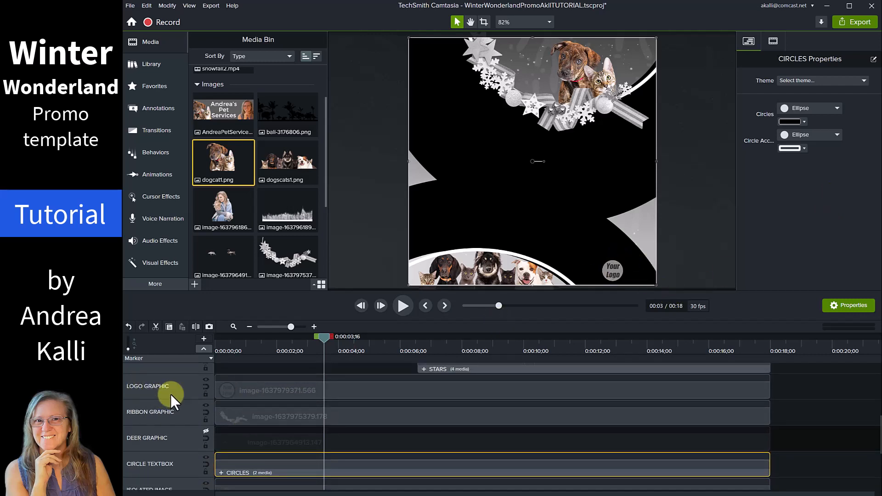
click(302, 389)
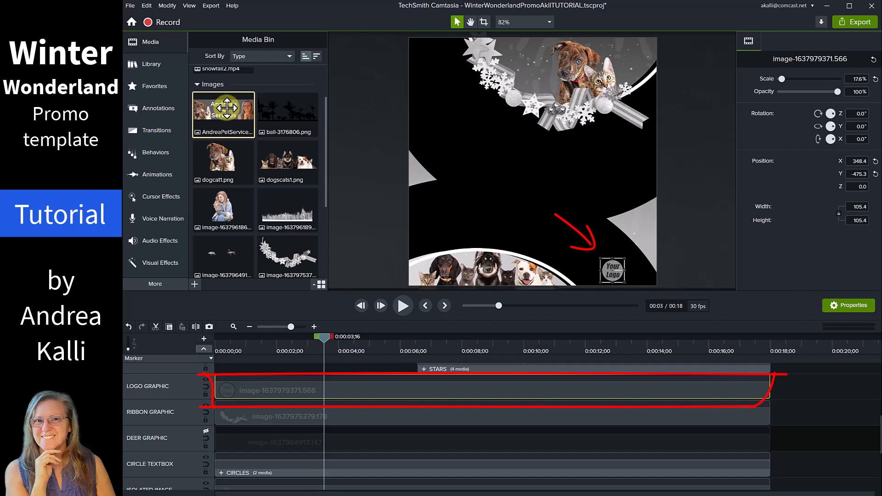
drag(227, 108, 271, 391)
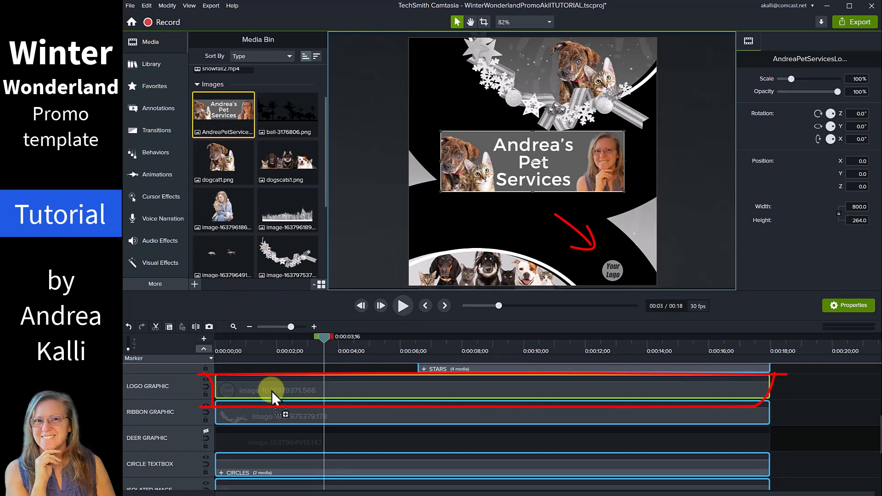
drag(272, 390, 271, 391)
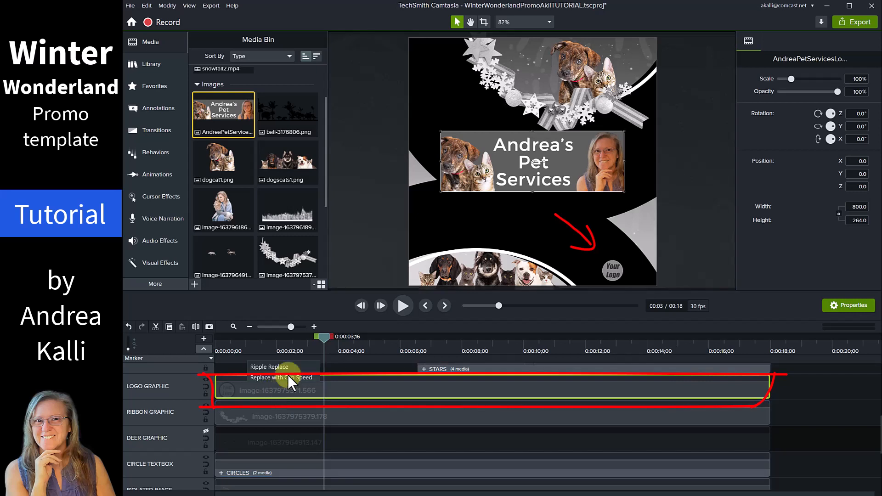
click(288, 376)
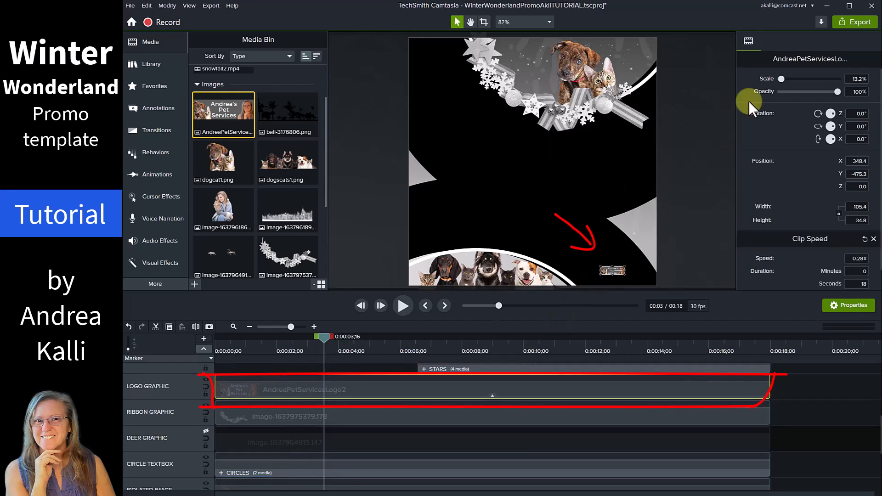
Scale the pet services logo to 37.8% in the bottom-right corner.
drag(780, 78, 785, 81)
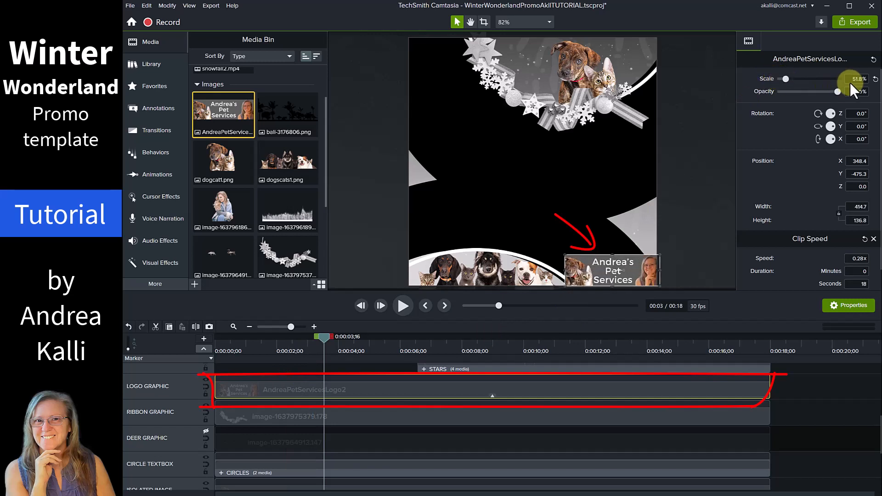
scroll(851, 80, down, 2)
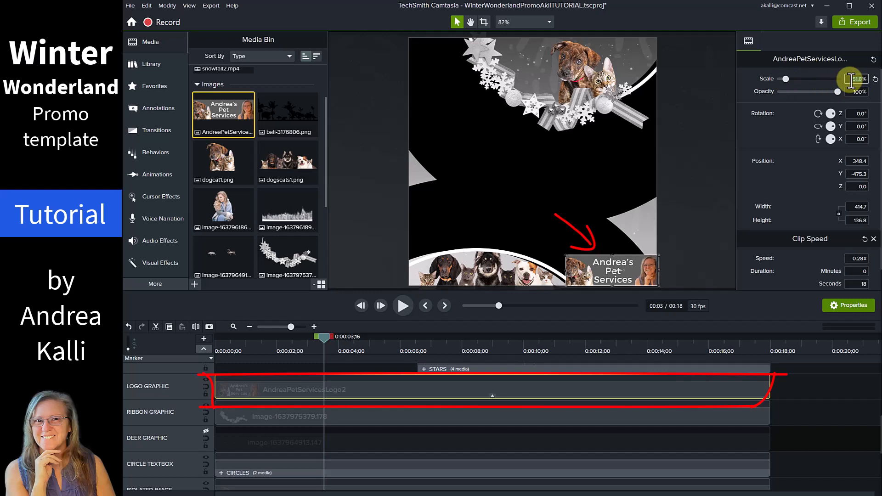
scroll(851, 81, down, 6)
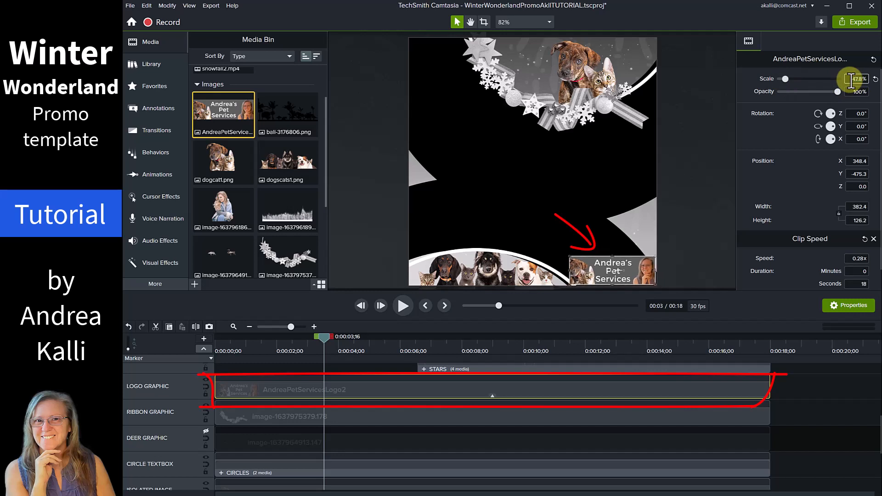
scroll(851, 81, down, 5)
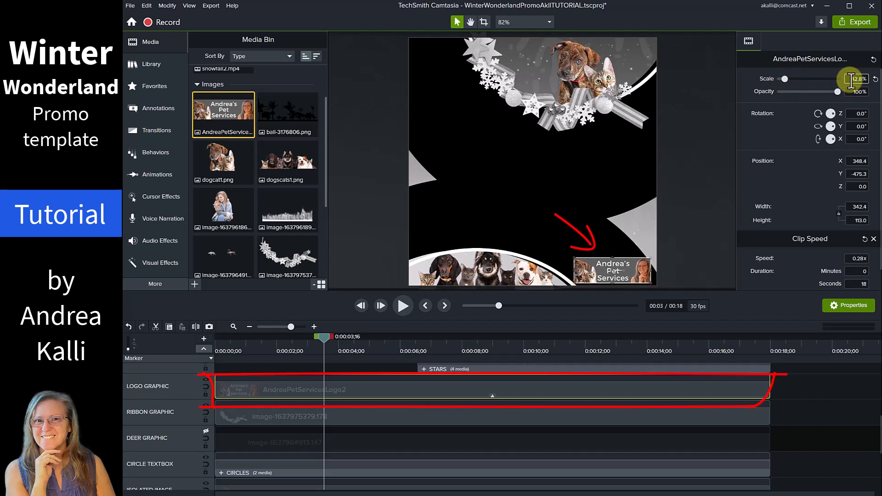
scroll(851, 80, down, 1)
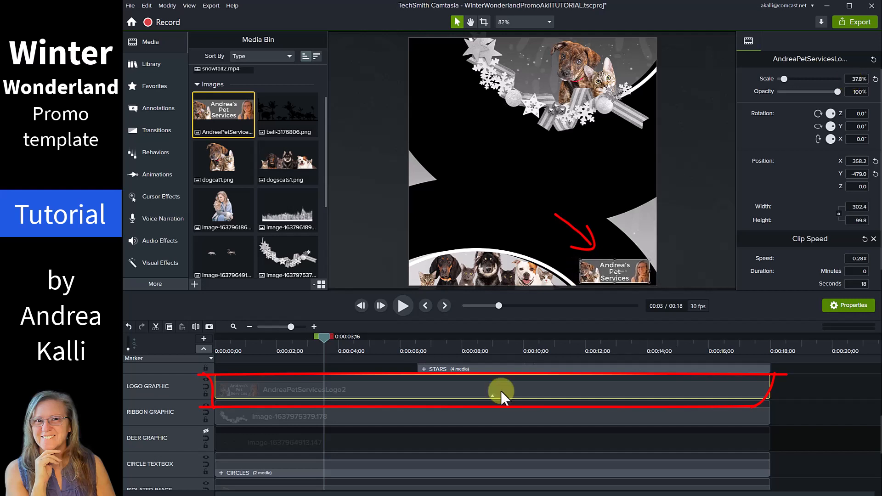
click(680, 218)
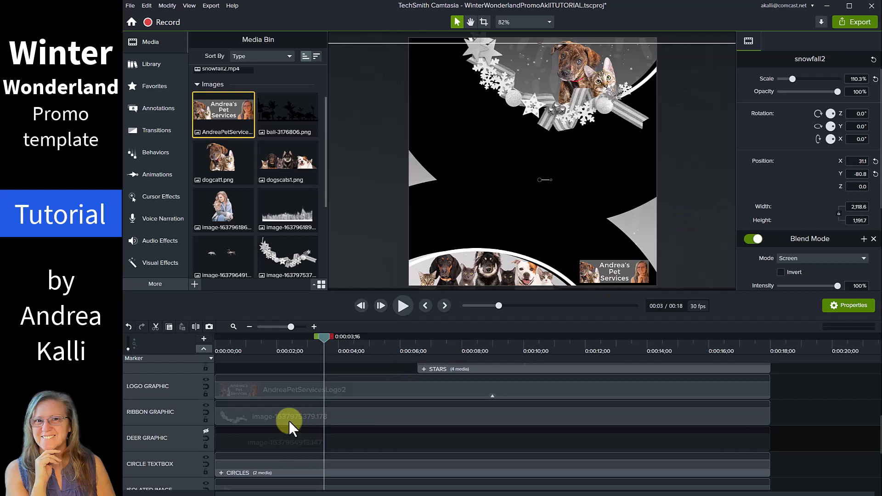
Select the STARS group where the stars show and set Stars1 to white.
scroll(288, 421, up, 2)
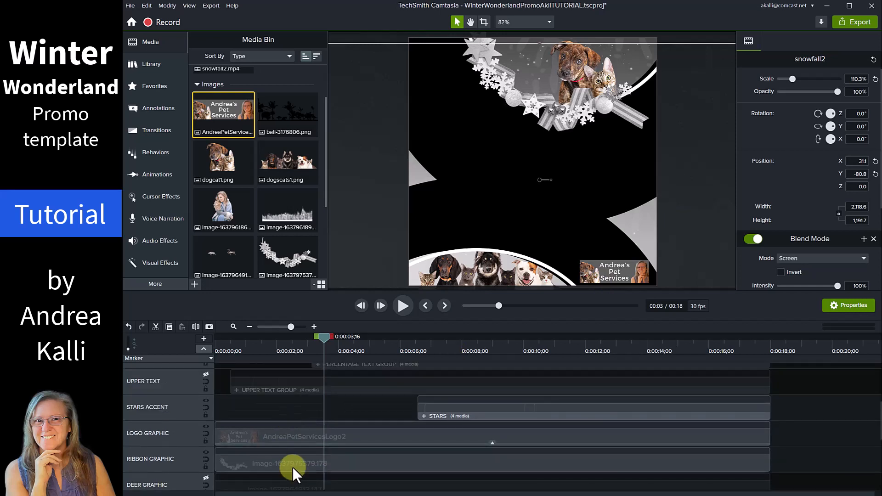
click(514, 352)
click(488, 418)
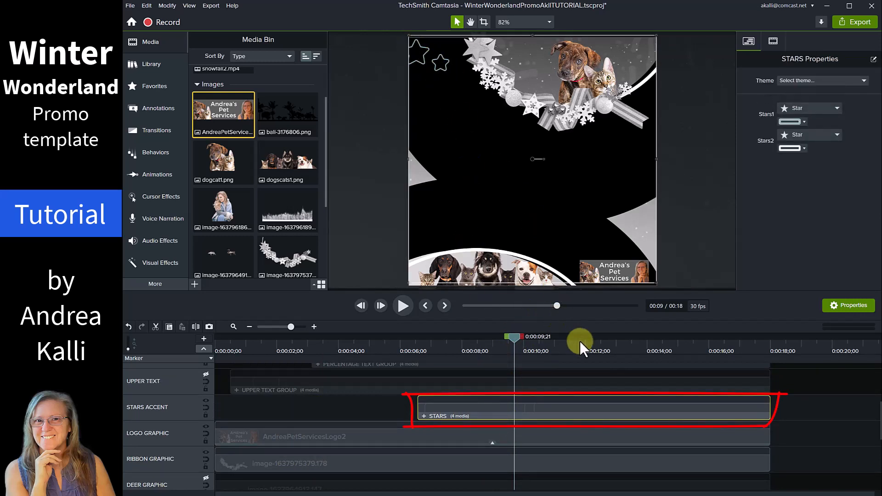
click(591, 346)
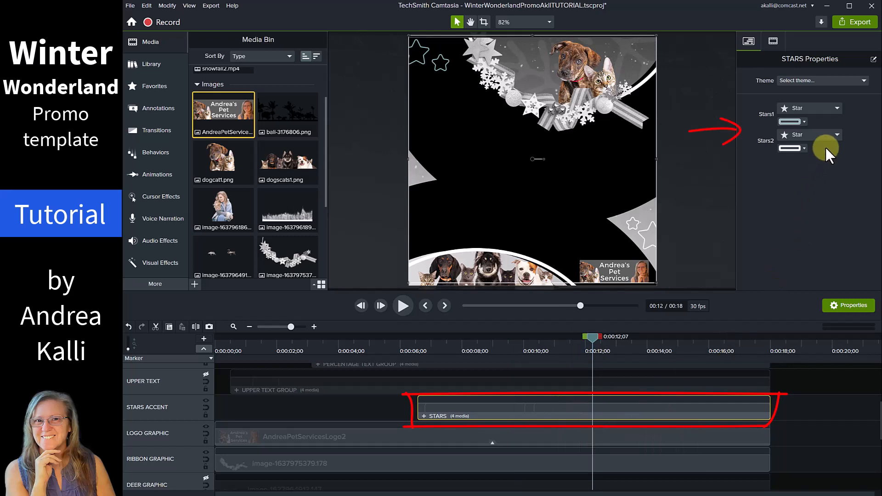
click(803, 122)
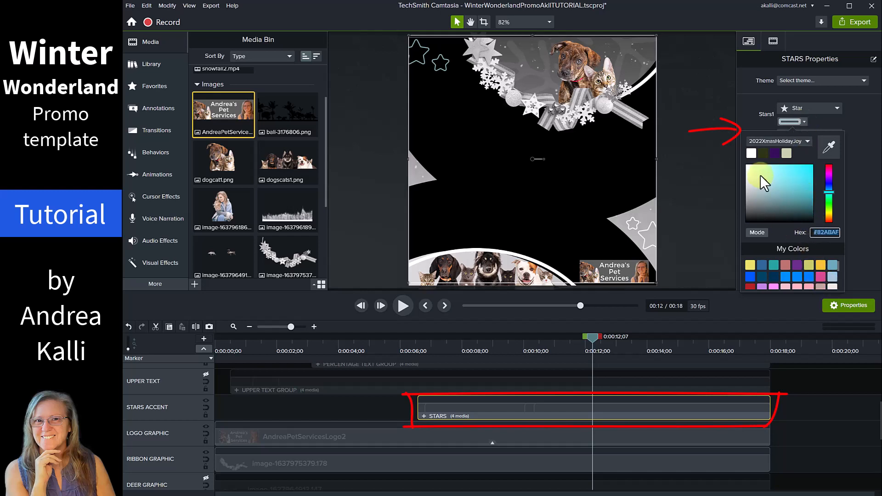
click(750, 152)
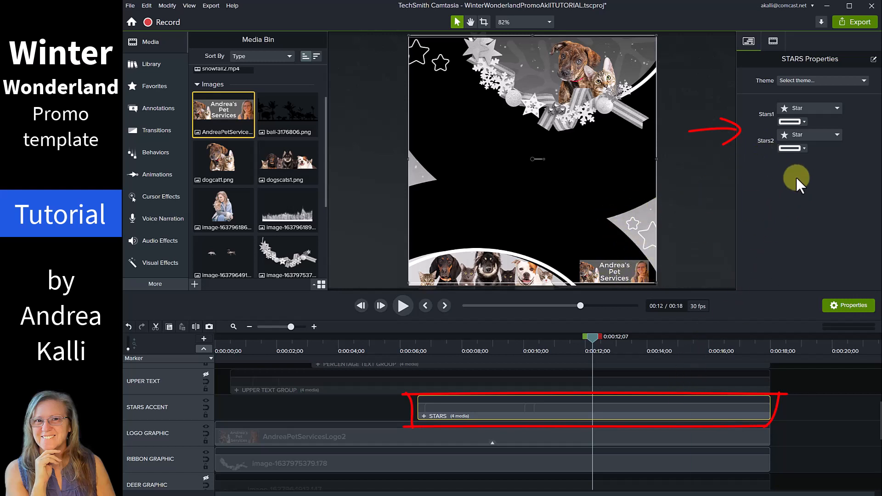
Set the Stars2 colour to black.
click(803, 148)
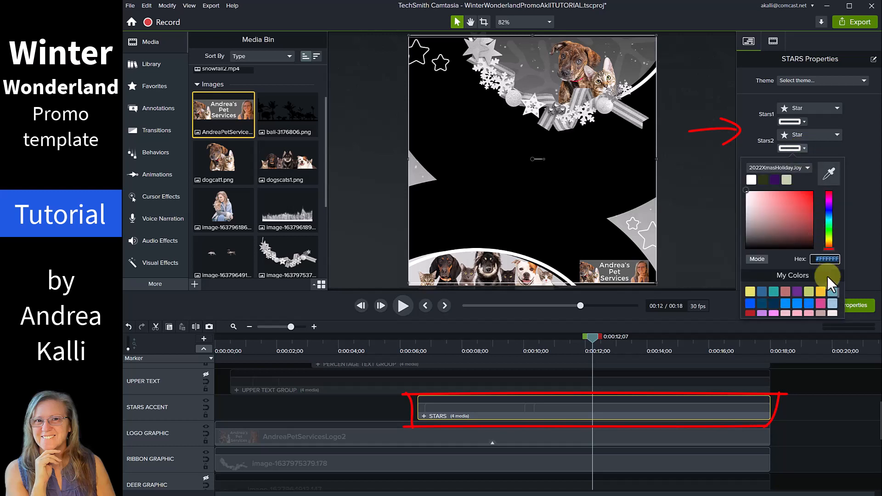
click(822, 292)
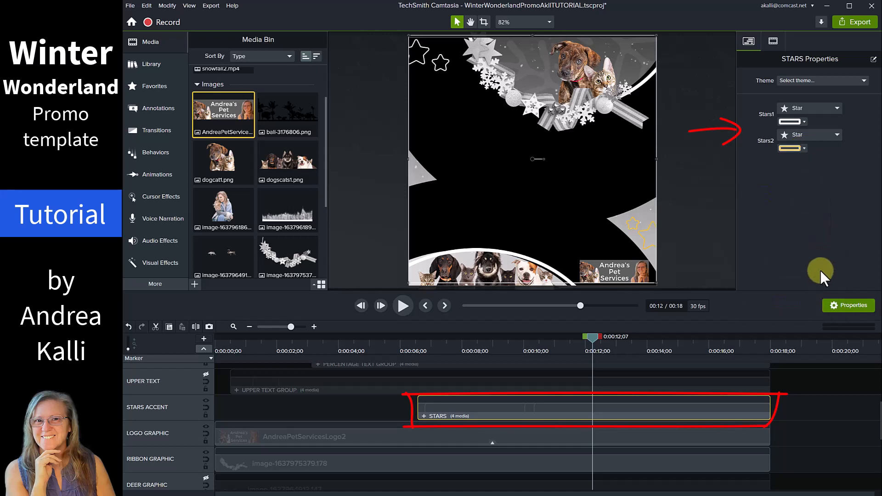
click(803, 148)
drag(762, 229, 729, 250)
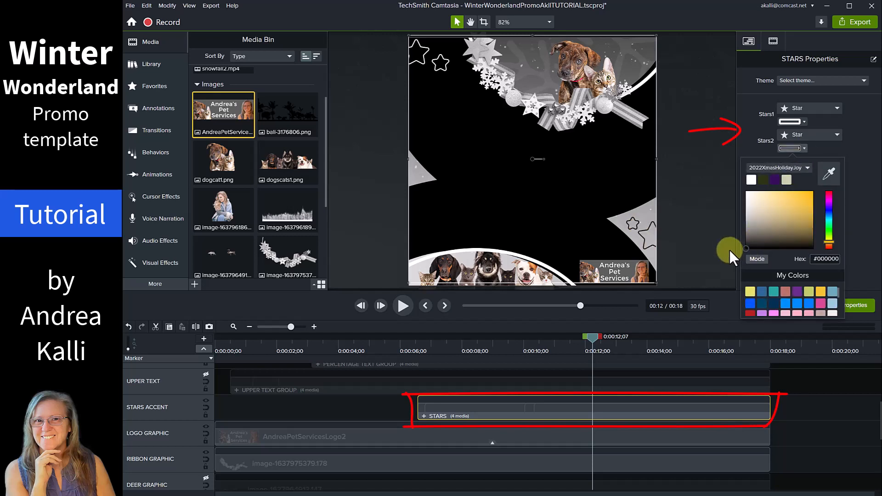
click(859, 235)
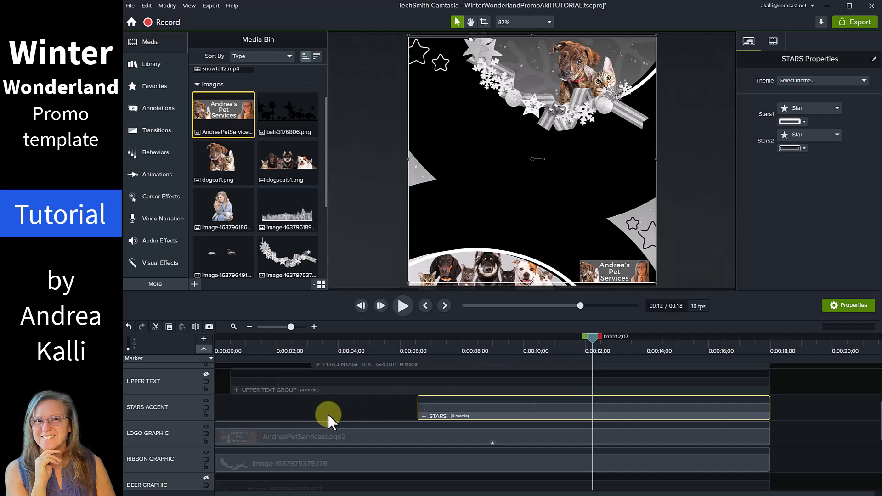
Unhide the UPPER TEXT, PERCENTAGE TEXT and INCENTIVE TEXT tracks.
scroll(328, 415, up, 1)
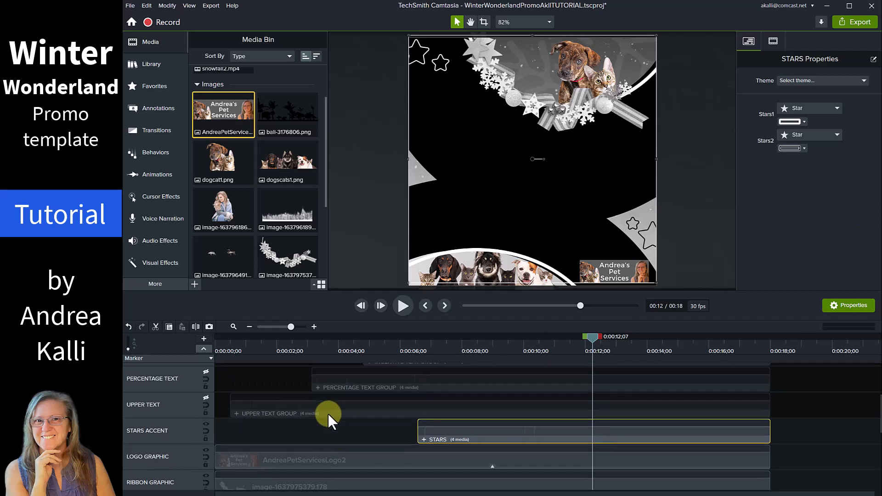
click(206, 398)
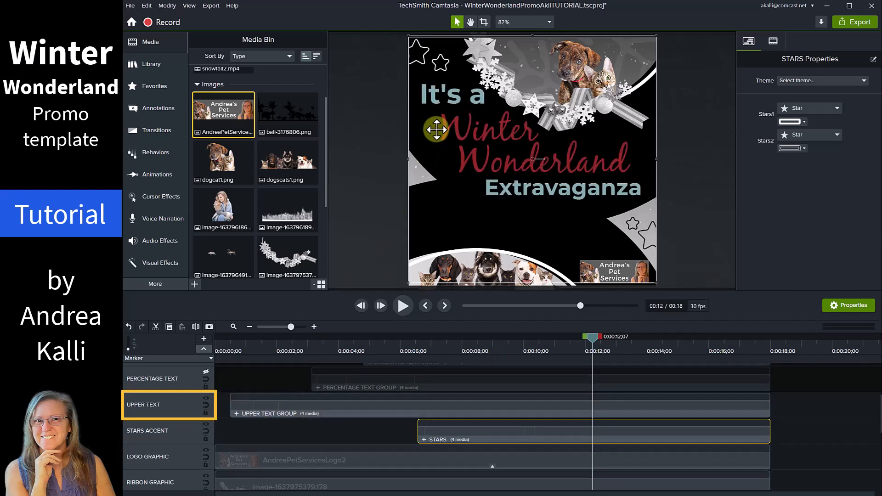
scroll(272, 391, up, 1)
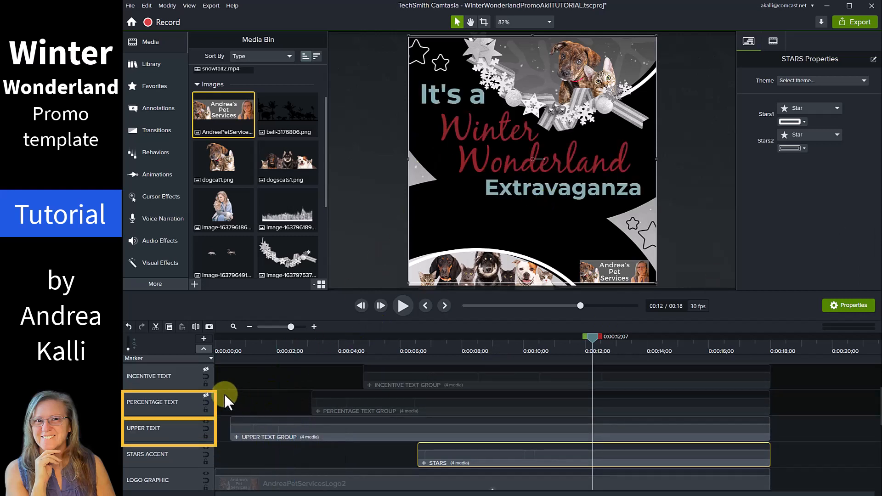
click(206, 395)
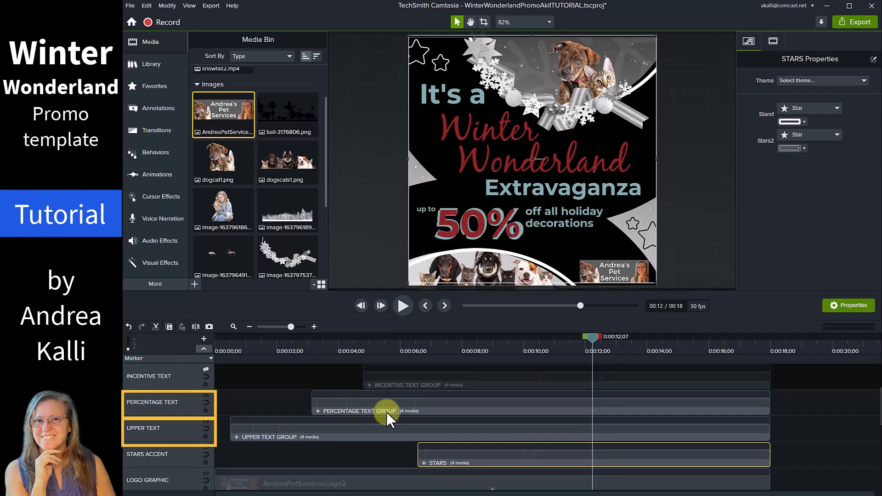
click(207, 369)
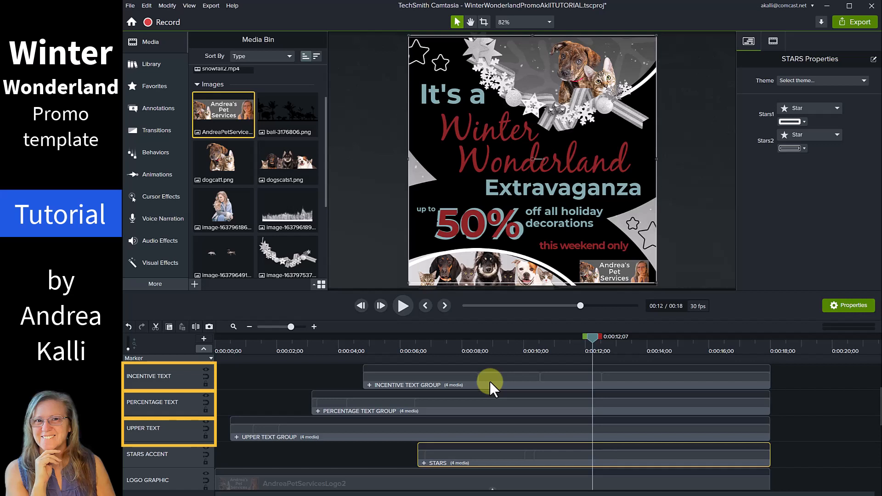
click(360, 429)
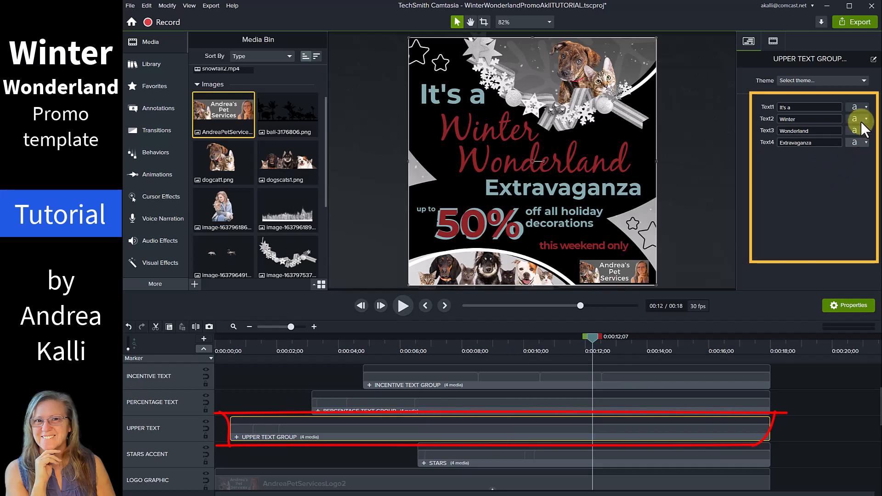
In UPPER TEXT GROUP, set the Text1 'It's a' and Text4 'Extravaganza' font colours to white.
click(866, 108)
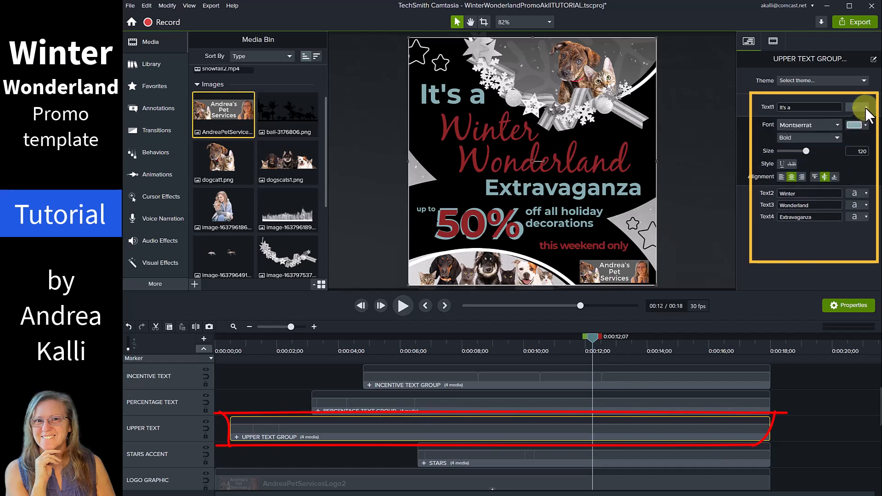
click(865, 125)
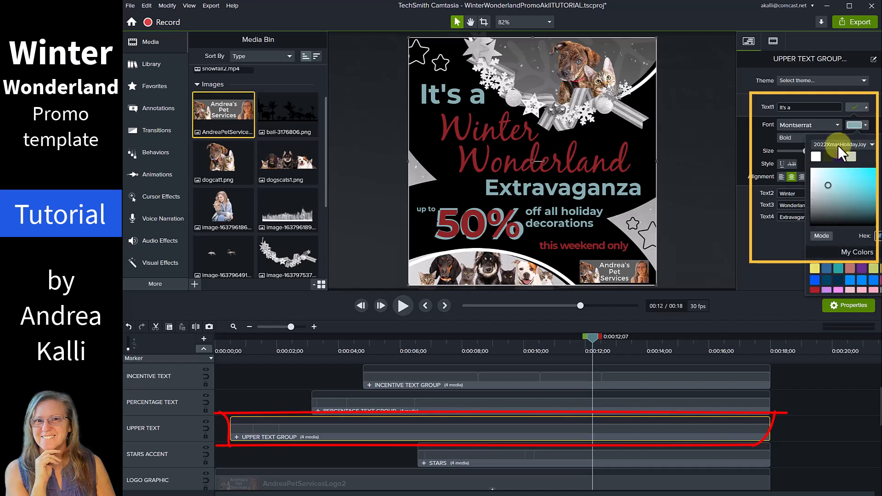
click(817, 155)
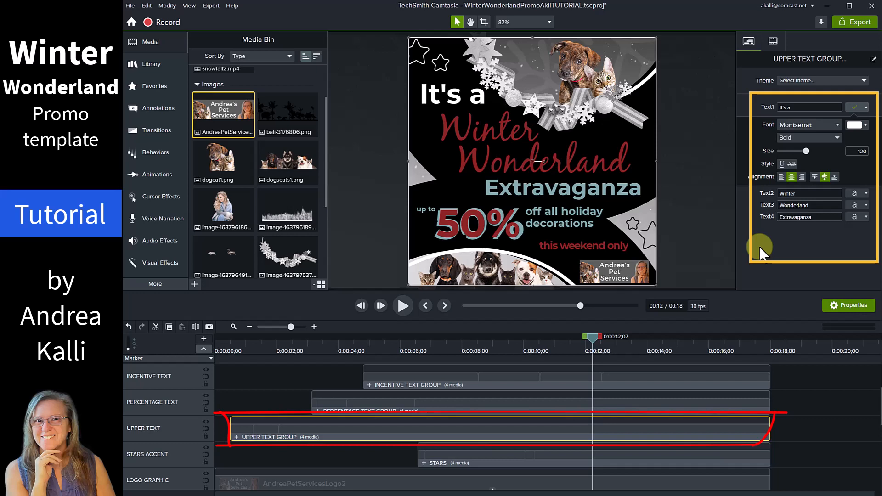
click(866, 107)
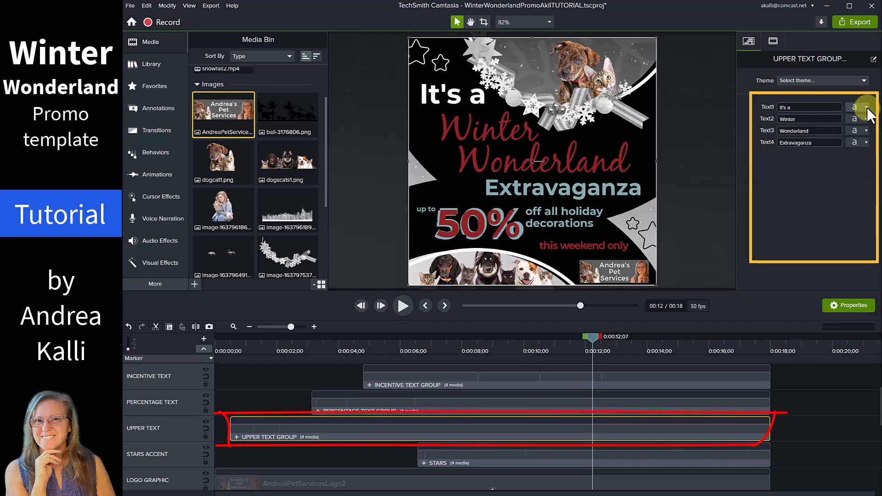
click(859, 144)
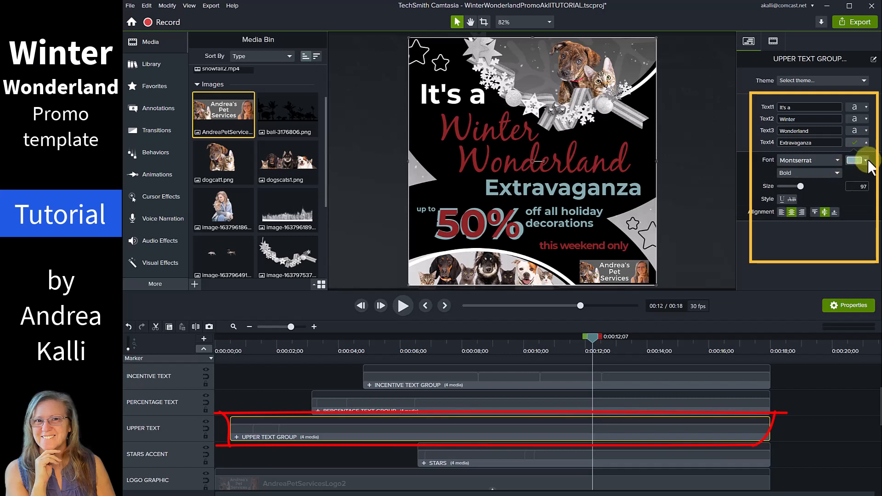
click(867, 160)
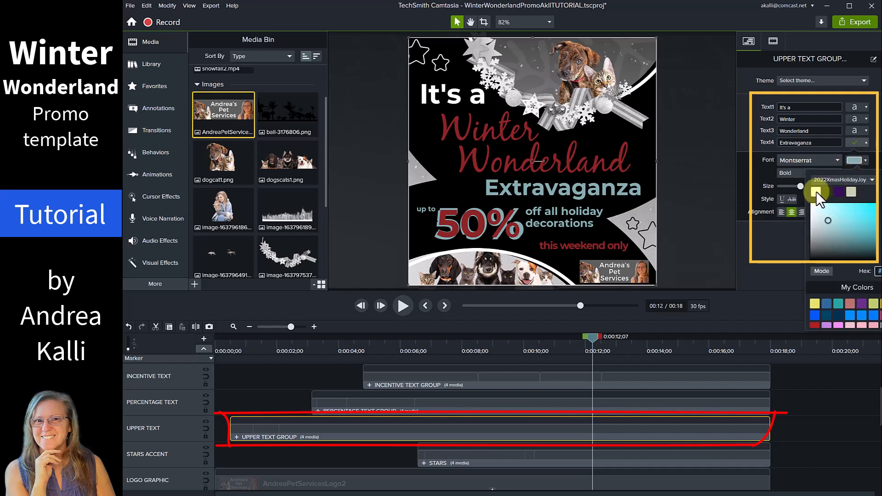
click(816, 191)
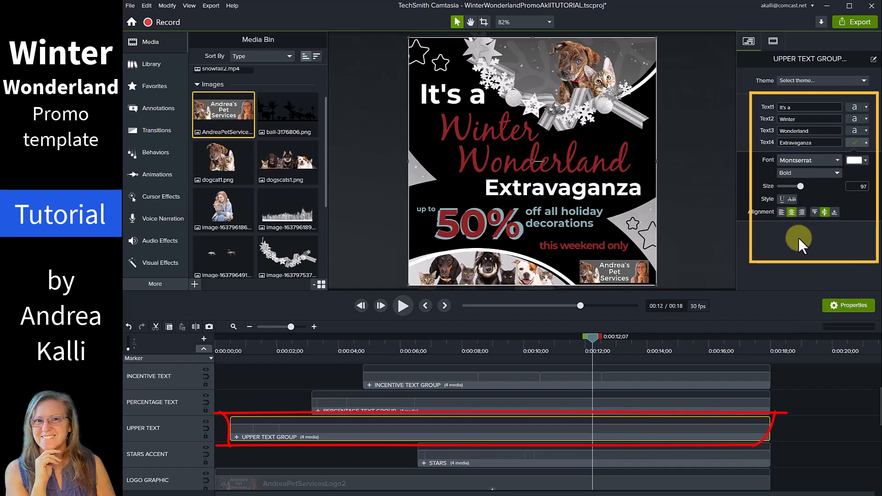
click(864, 142)
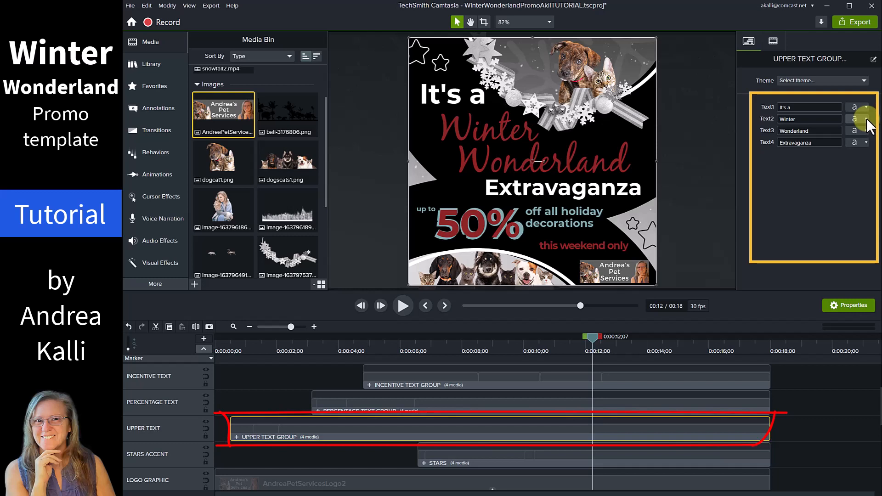
Replace the headline words Winter with 'Pet' and Wonderland with 'Palooza'.
double_click(804, 121)
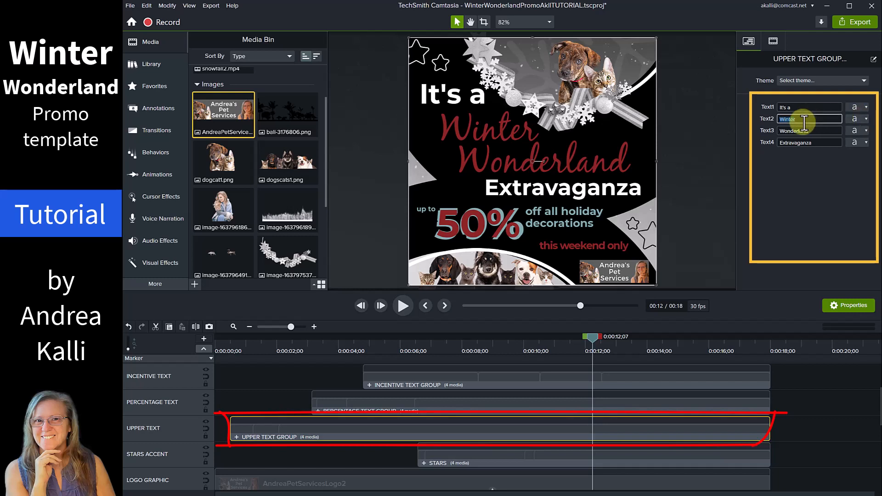
text(Pet)
key(Tab)
text(Paloo)
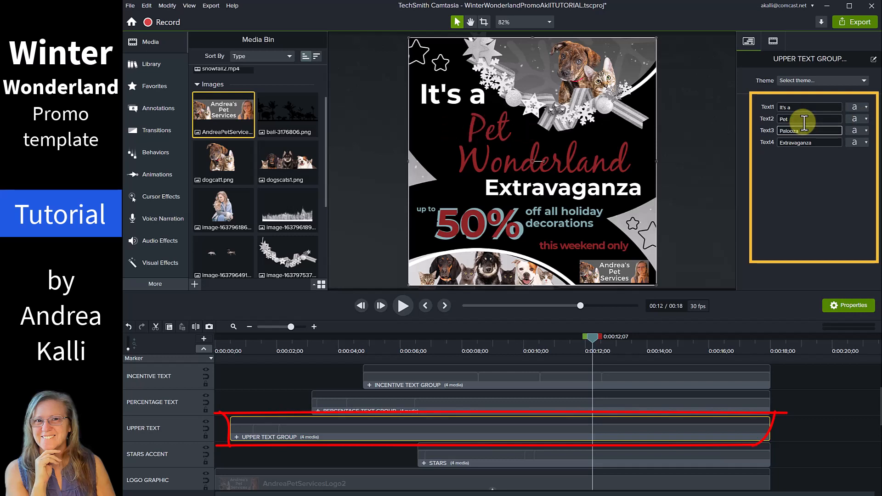
key(Tab)
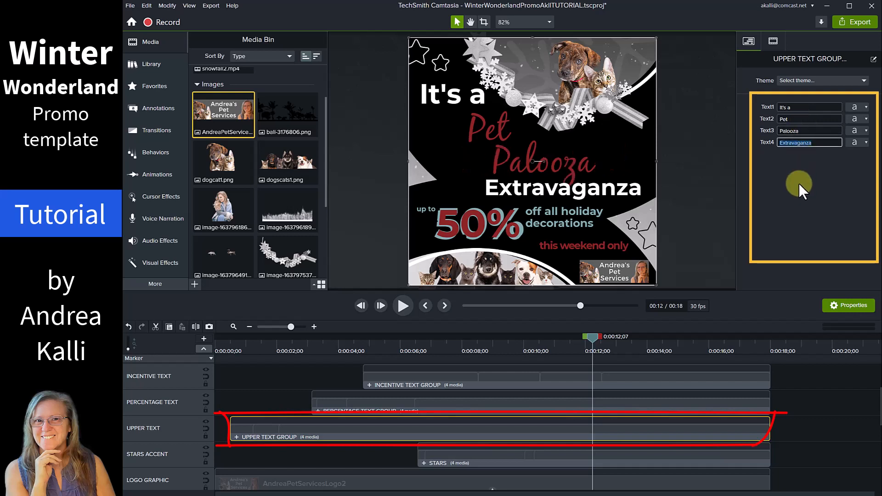
click(798, 183)
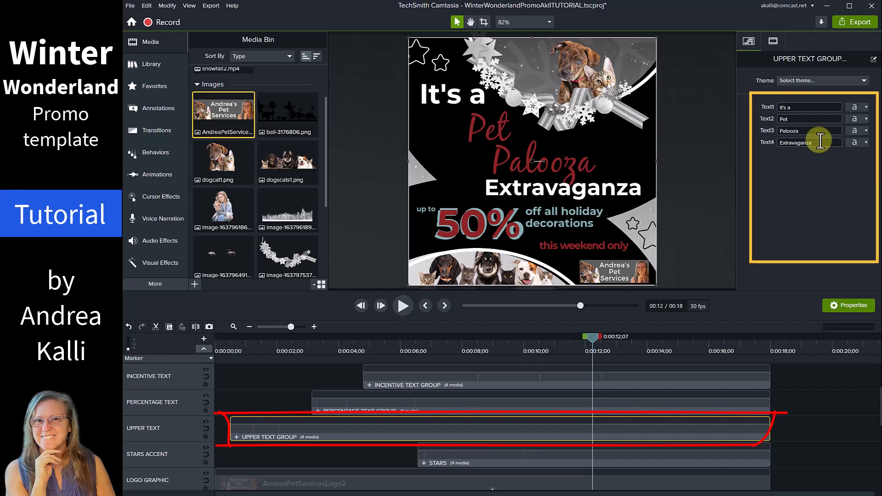
Change the Text2 font colour so the word Pet is bright red.
click(866, 119)
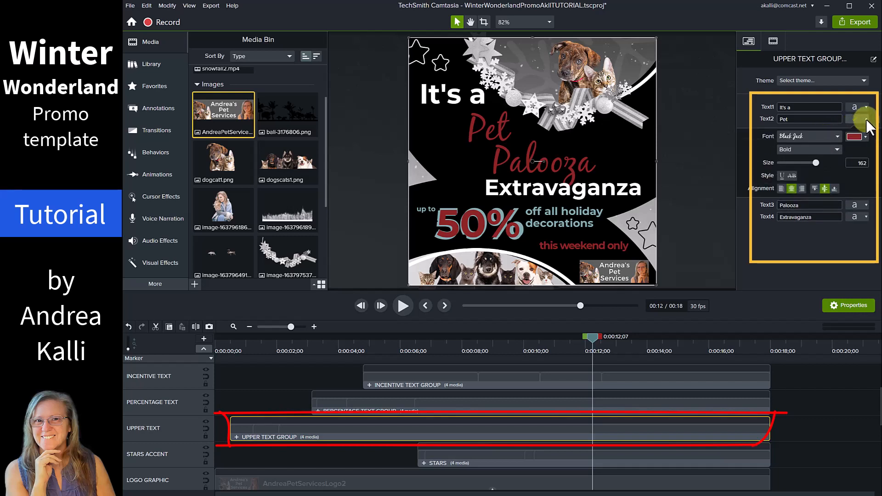
click(866, 137)
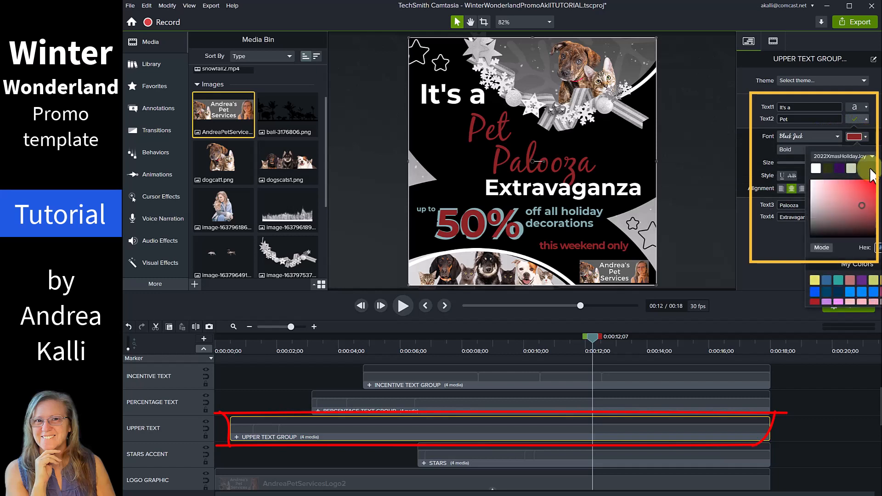
click(861, 207)
drag(866, 212, 878, 184)
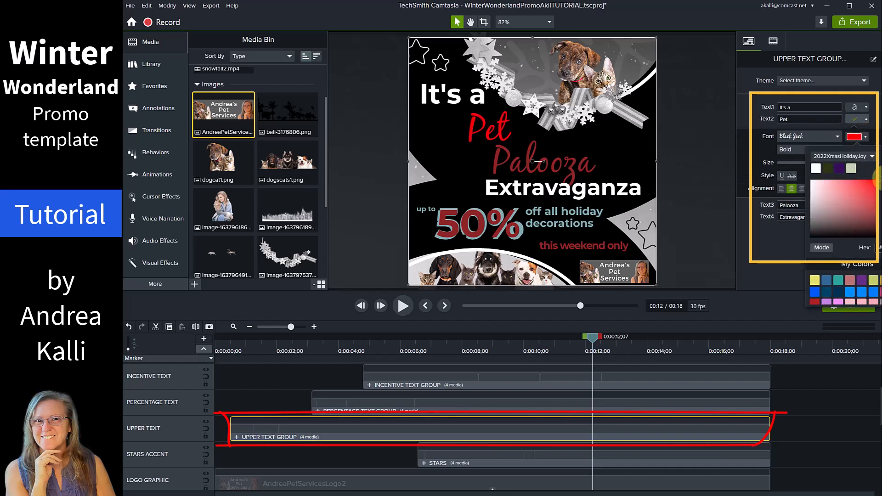
click(784, 237)
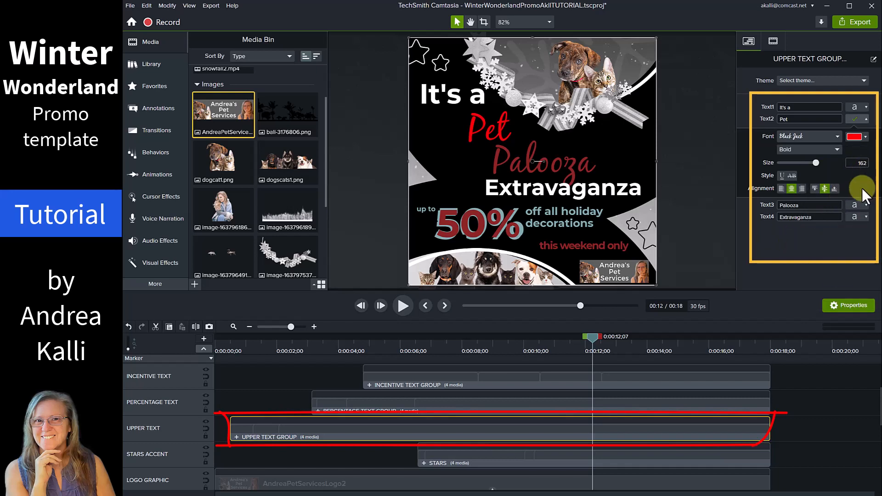
Give Palooza (Text3) the same bright red, then collapse both style sections.
click(866, 206)
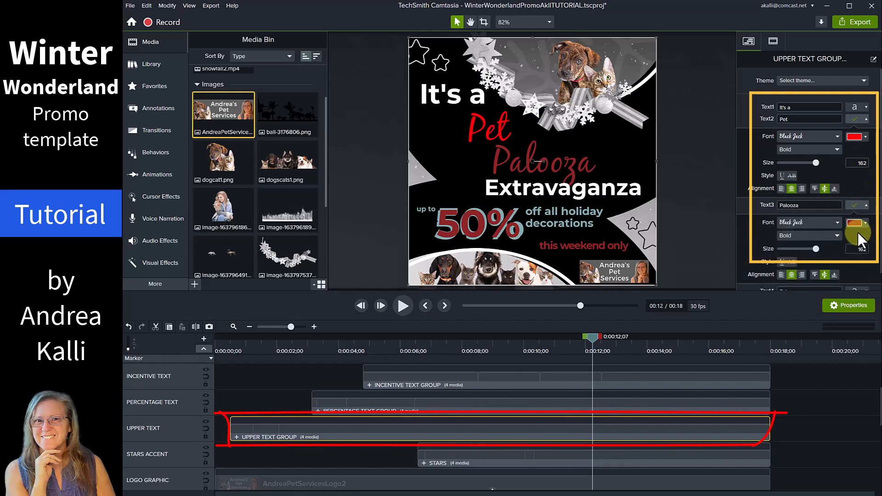
click(865, 222)
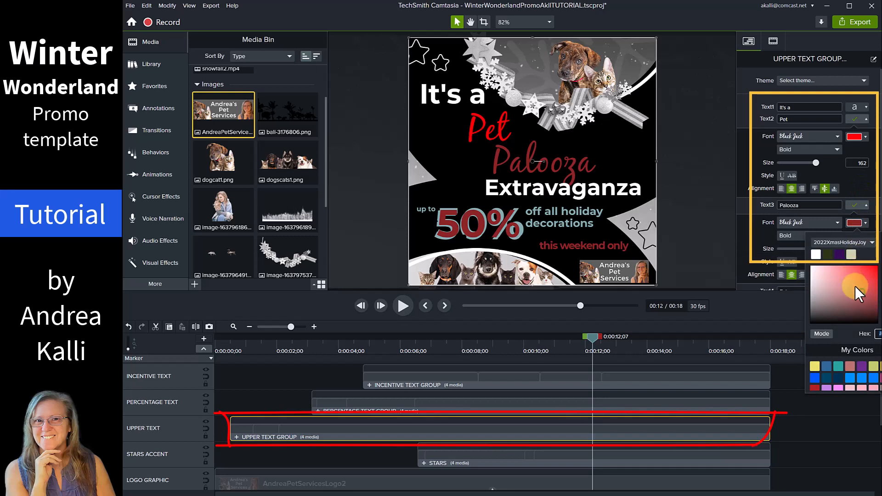
drag(857, 288, 879, 264)
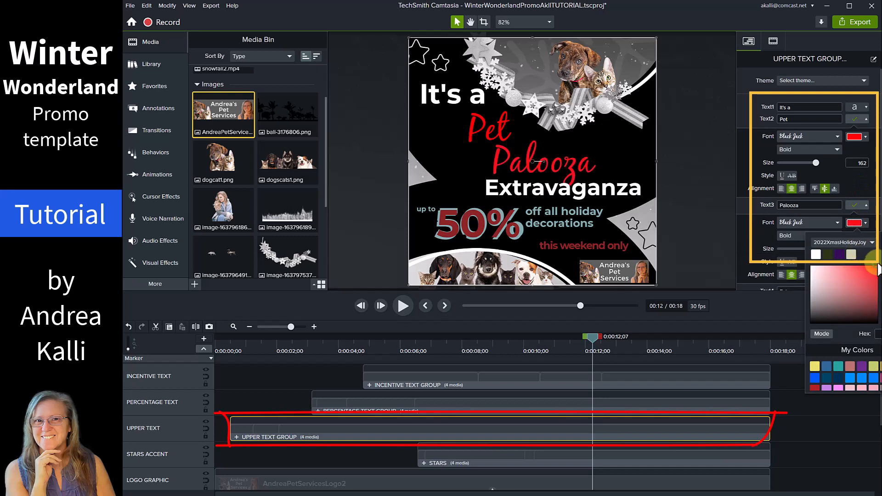
click(859, 207)
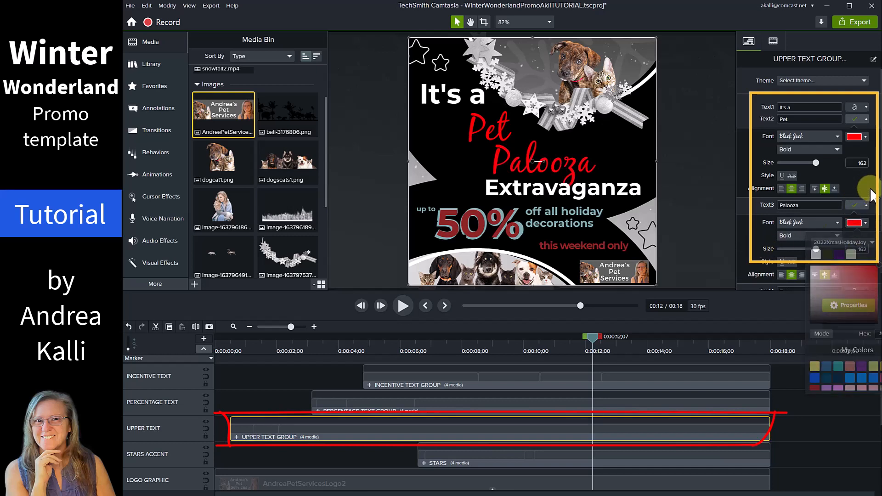
click(863, 119)
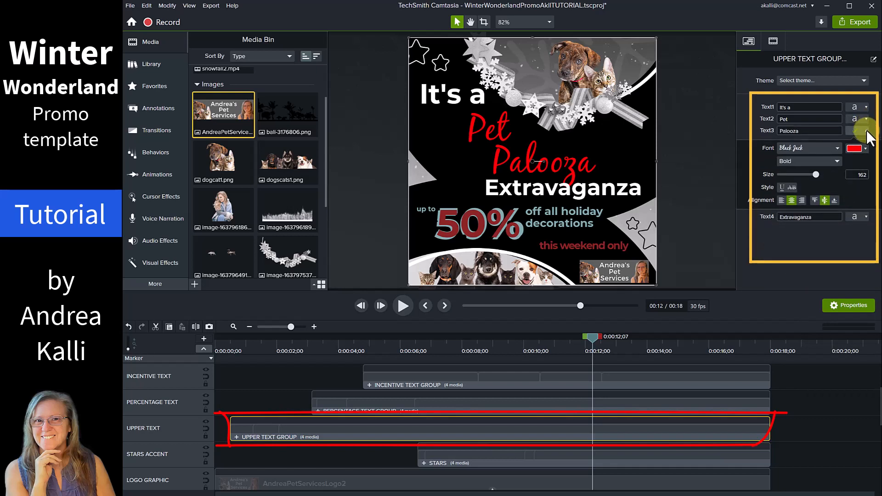
click(866, 131)
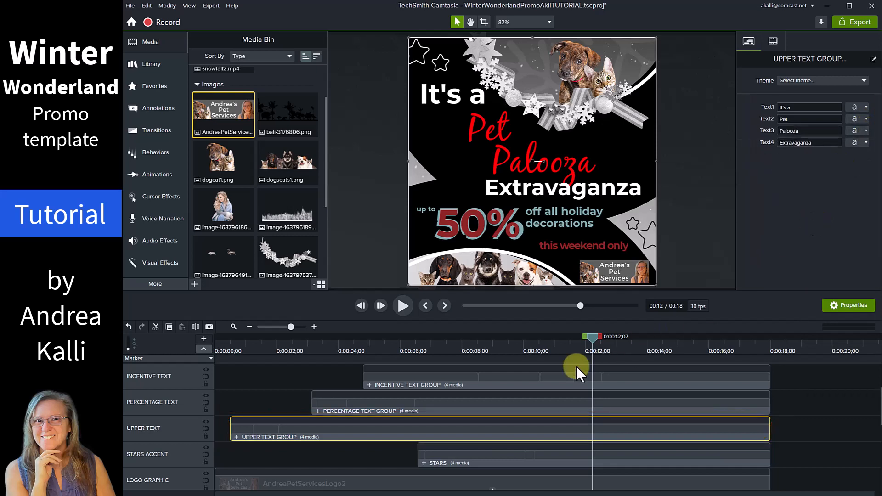
Replay the ad from 0:00 to about 8 s, then select the PERCENTAGE TEXT GROUP clip.
drag(590, 342, 185, 378)
click(399, 309)
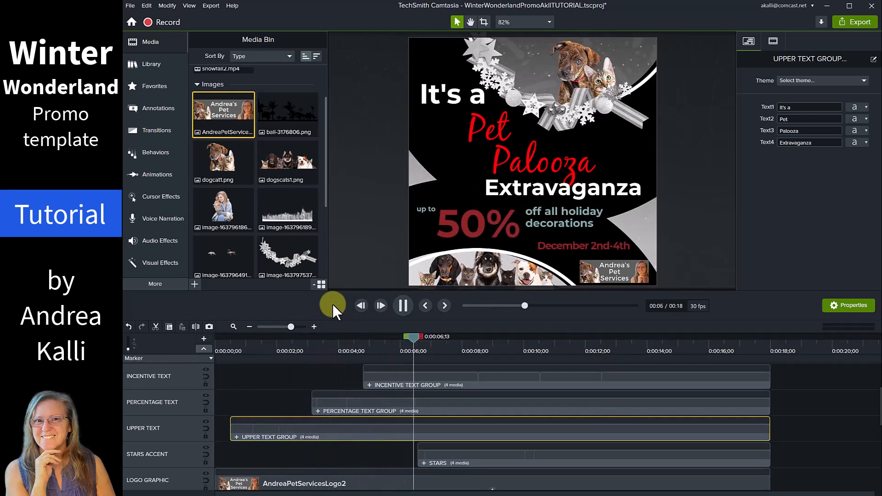
click(403, 305)
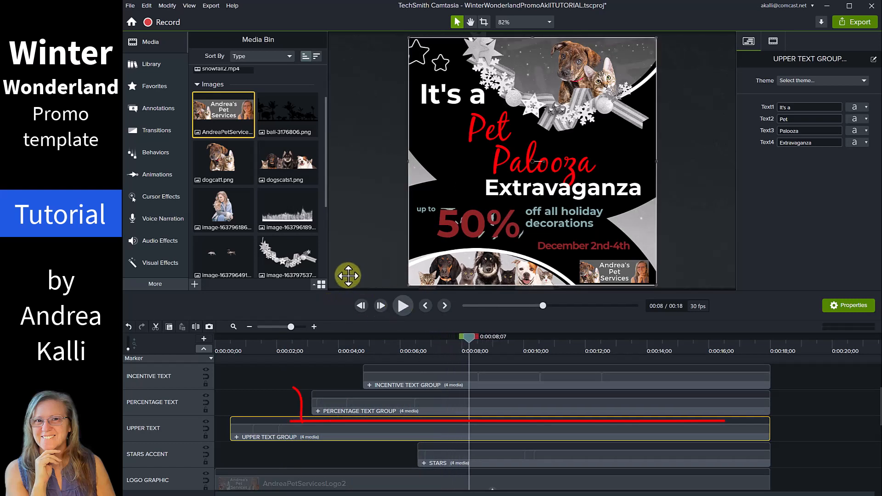
click(395, 400)
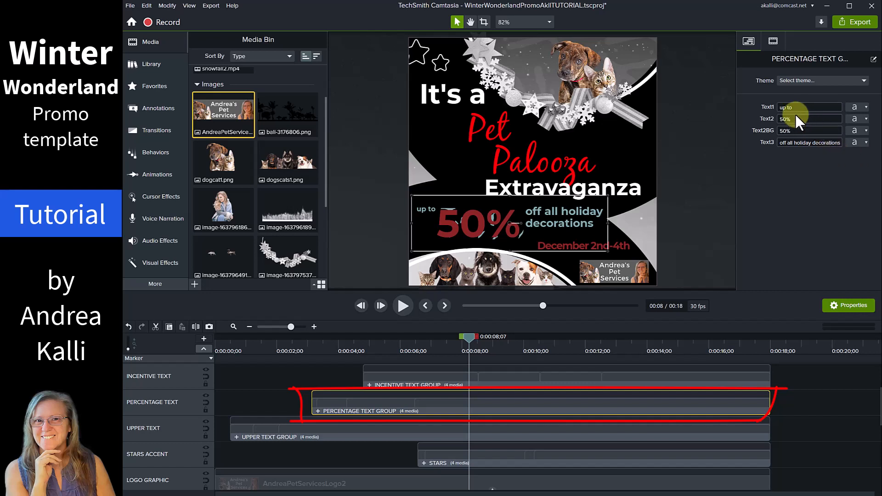
Change the offer from 50% to 25% in both Text2 and its Text2BG shadow layer.
drag(794, 119, 771, 118)
text(25%)
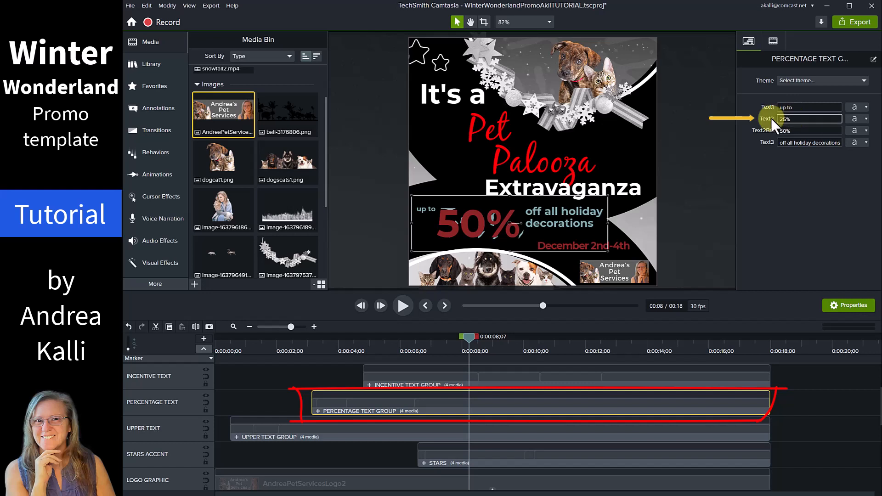
key(Return)
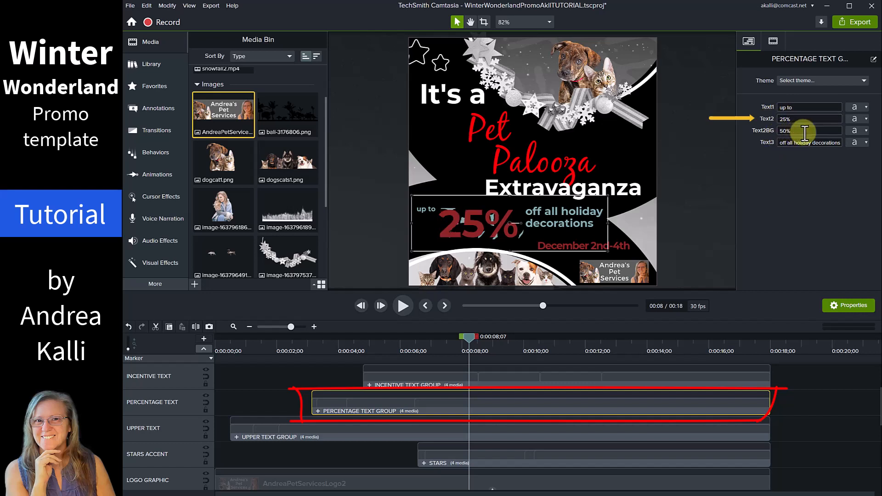
click(584, 305)
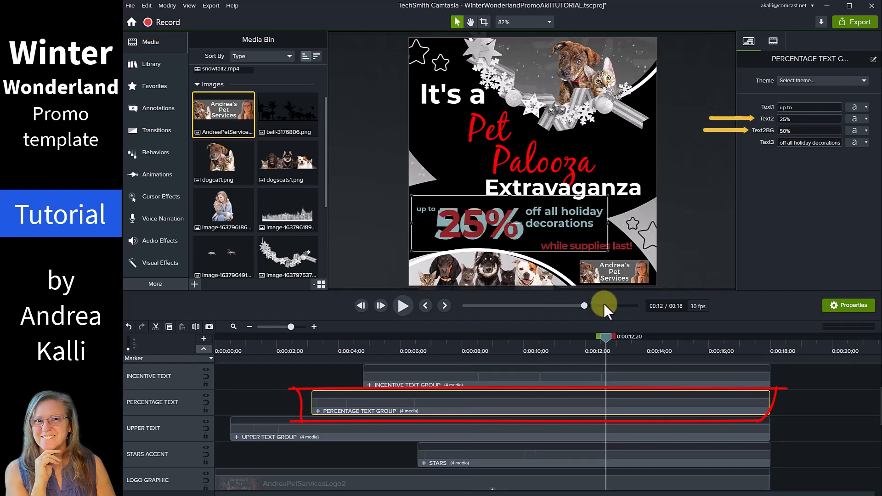
click(799, 133)
text(25%)
click(760, 171)
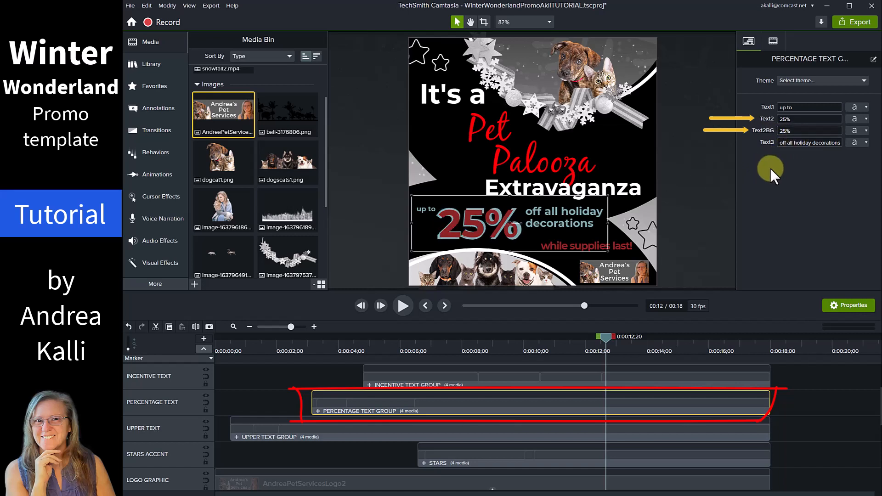
Delete the 'off all holiday decorations' line and start typing 'off all Pet Ser'.
click(816, 144)
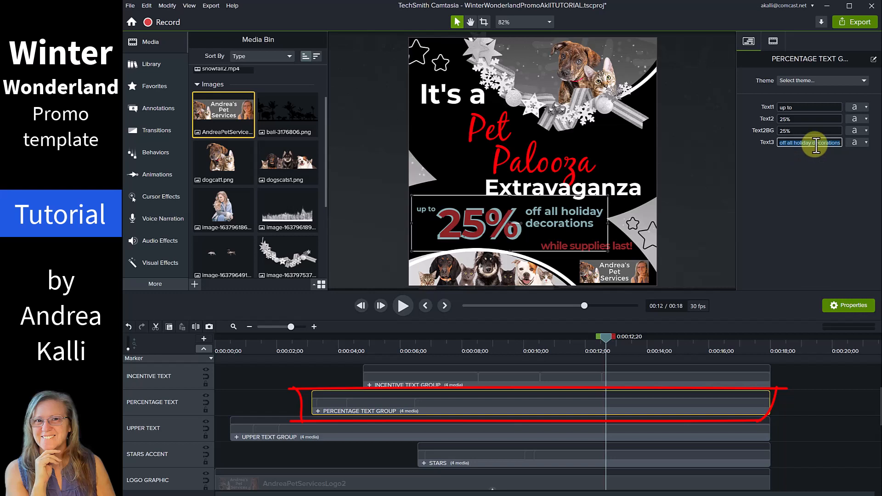
key(BackSpace)
text(off all Pet Ser)
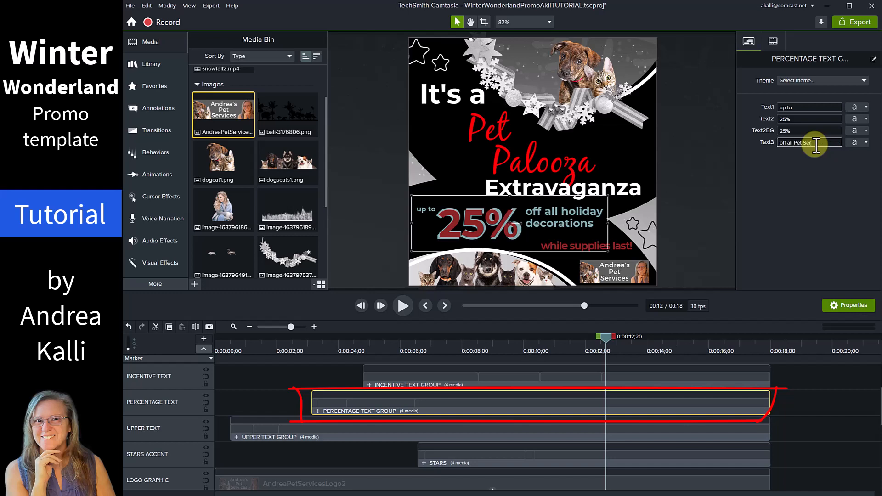
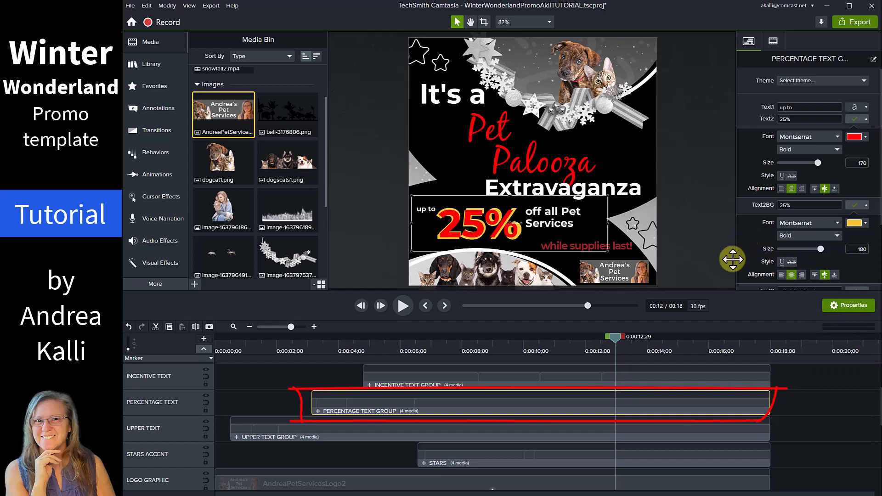
Replay the ad from 0:00, pause at 14 seconds, and select the INCENTIVE TEXT GROUP clip.
drag(618, 336, 192, 416)
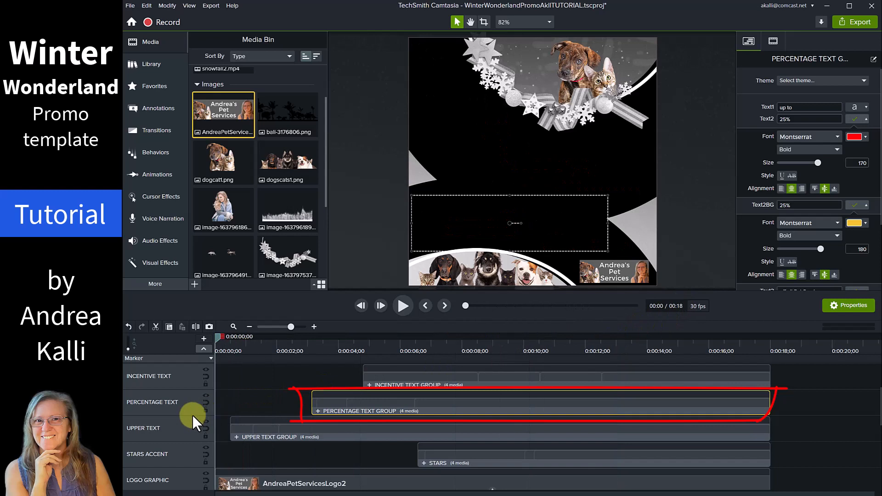
click(401, 304)
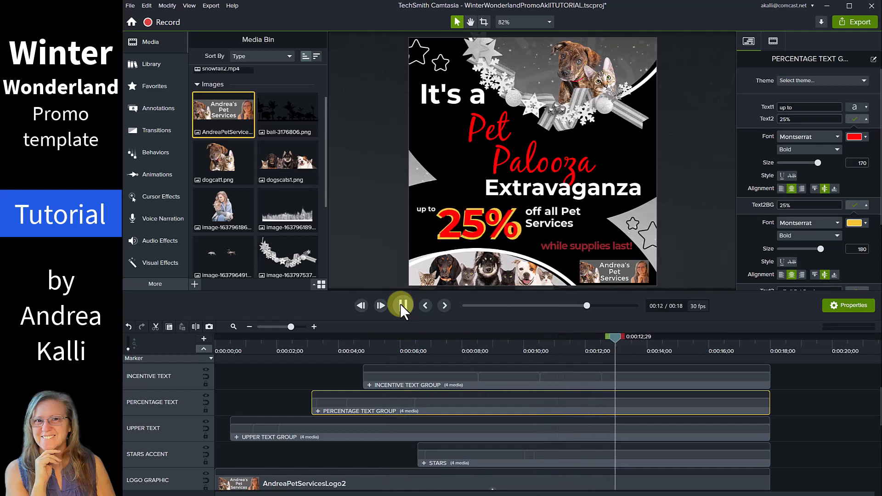
click(401, 304)
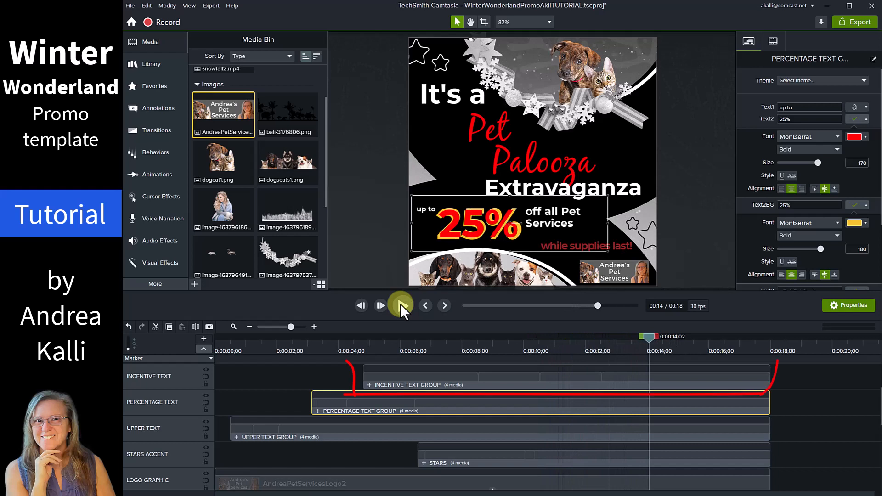
click(423, 379)
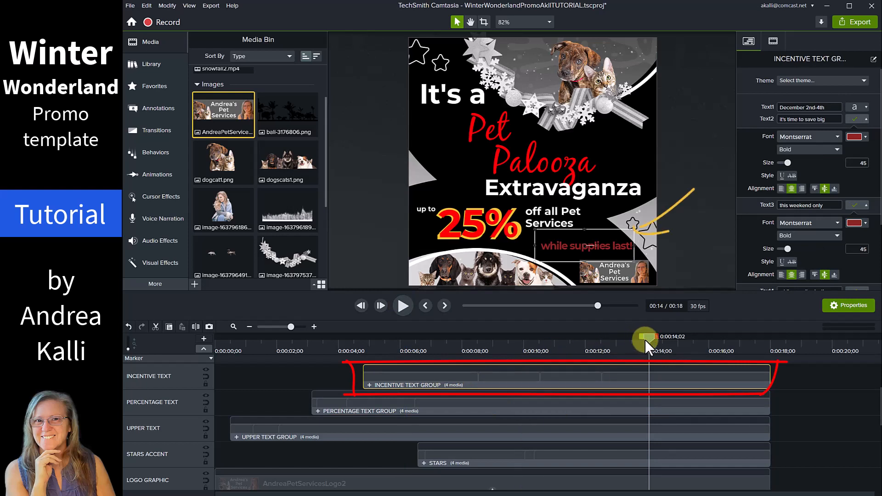
At the sale-date frame, change Text1 to 'Sale December 2nd-9th' and show its font settings.
drag(652, 337, 440, 373)
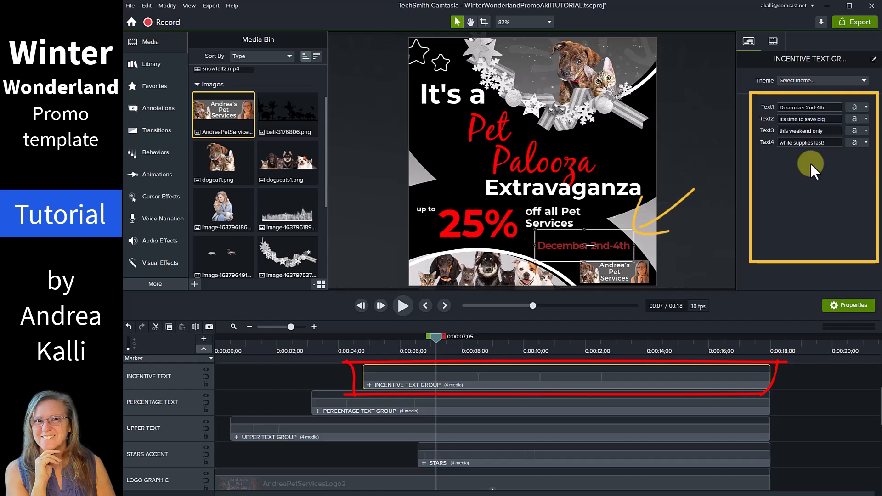
click(834, 106)
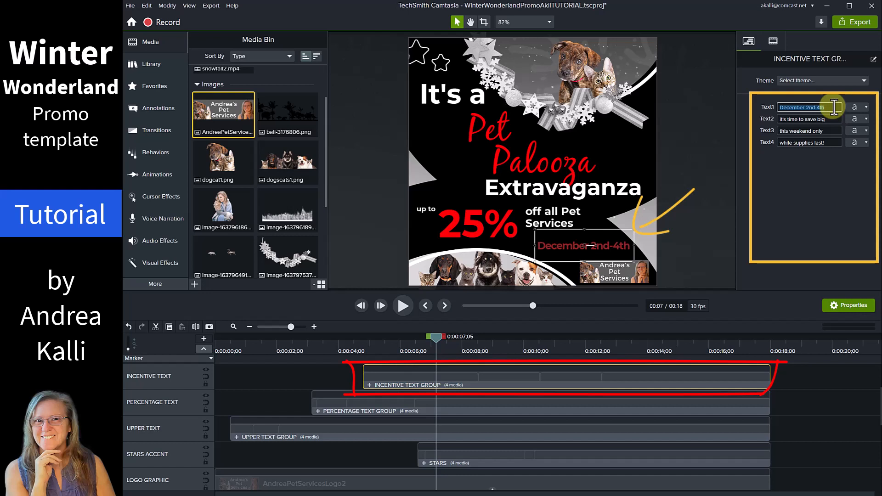
text(Sale December 2)
click(817, 179)
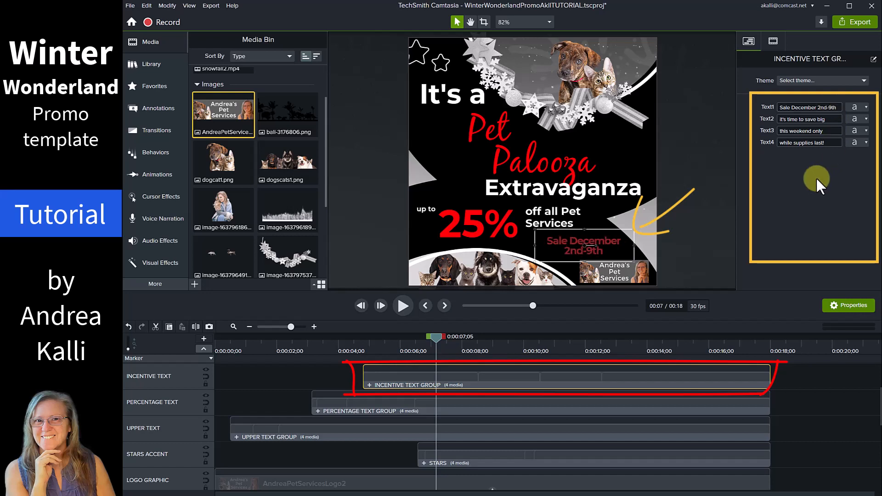
click(866, 106)
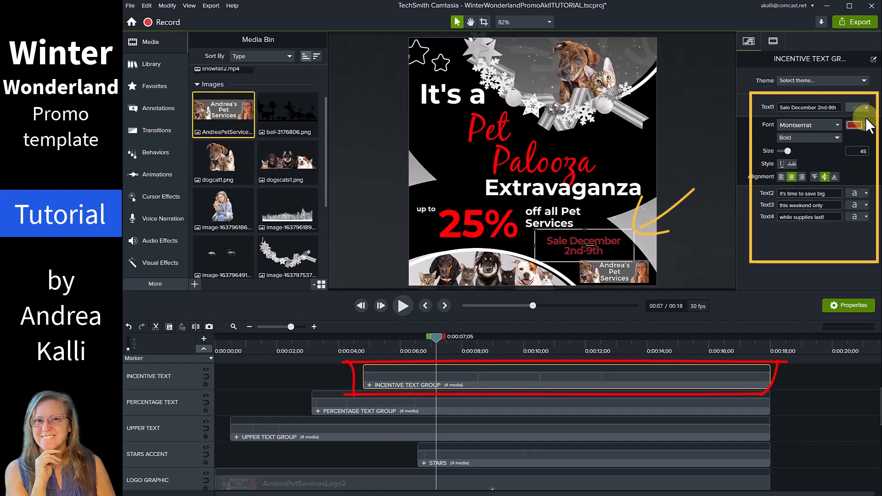
Make the sale-date caption yellow, replay the ad from the start, and jump to about 7 seconds.
click(864, 124)
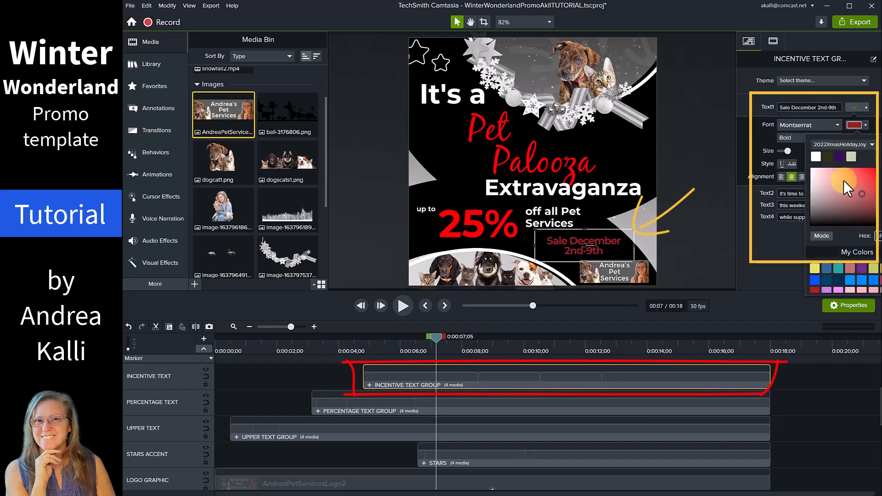
click(872, 268)
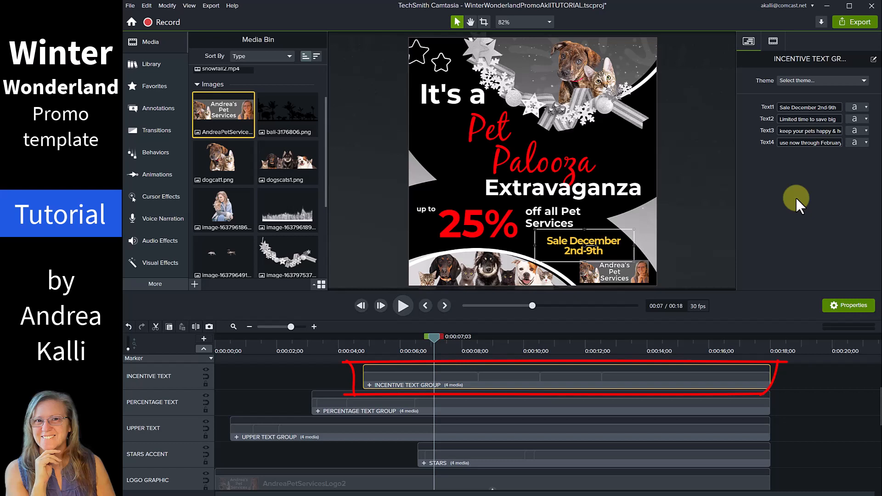
drag(434, 338, 199, 382)
click(379, 305)
click(403, 305)
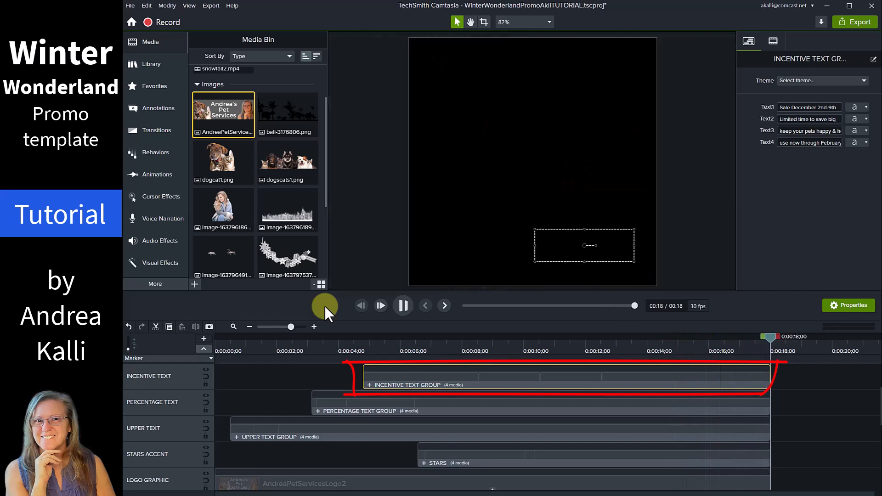
click(445, 344)
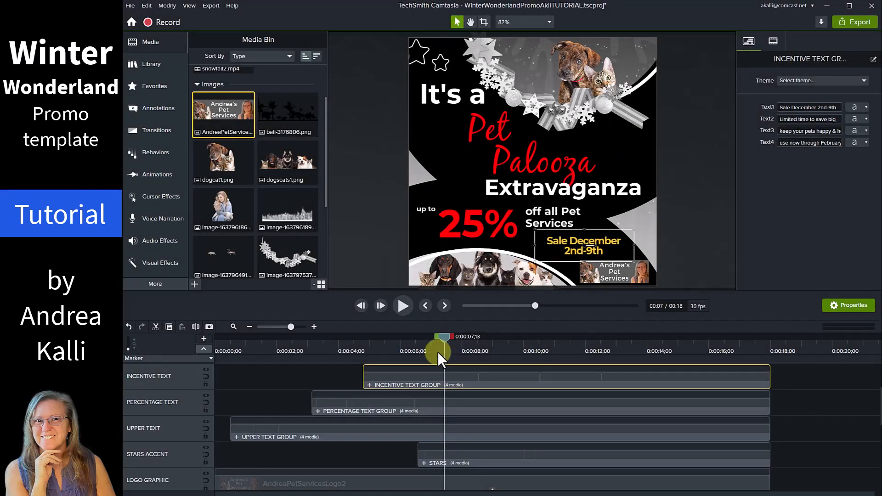
Set the UPPER TEXT GROUP words to Black, Friday and Pet Palooza, then reselect the incentive group.
click(358, 432)
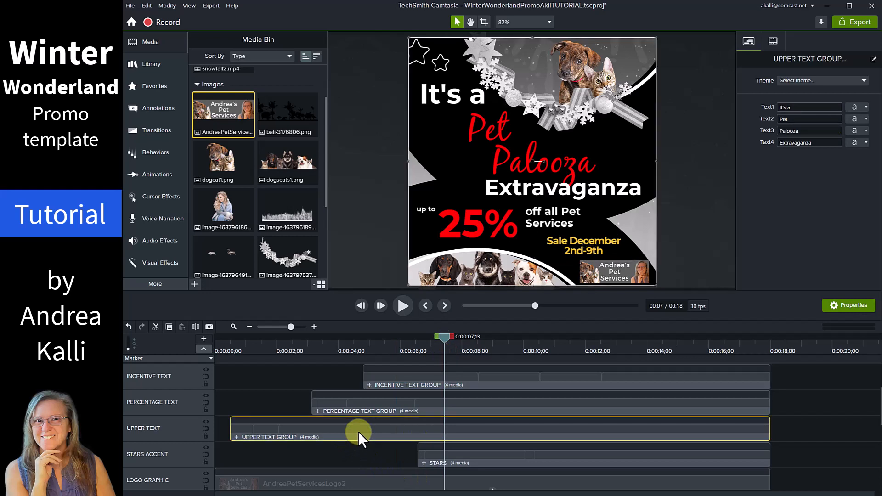
click(794, 119)
text(Black)
key(Tab)
text(Frida)
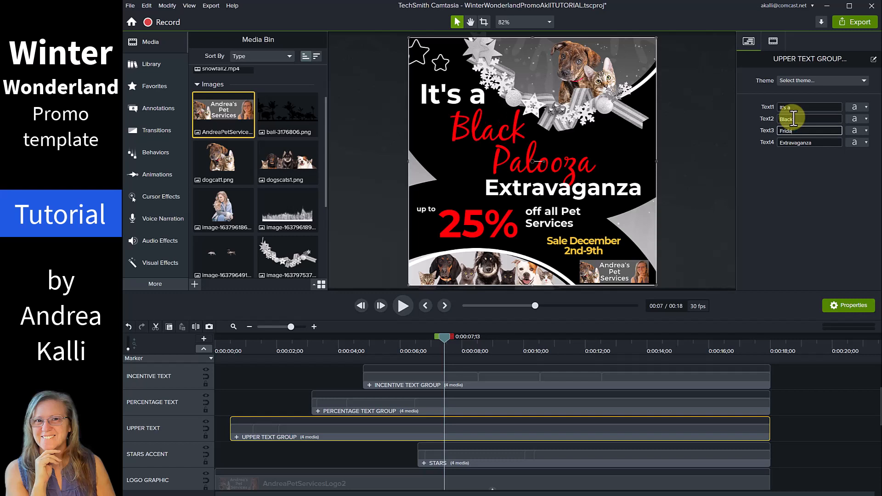
text(y)
key(Tab)
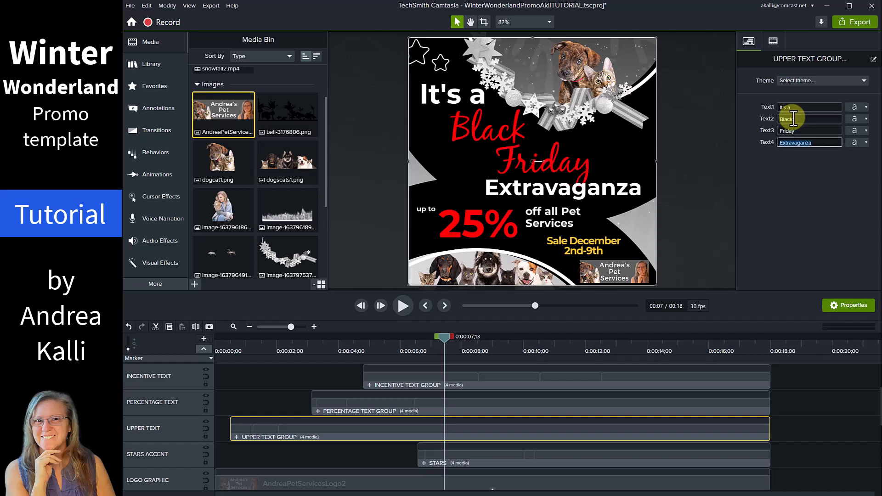
text(Pet Palooza)
click(793, 185)
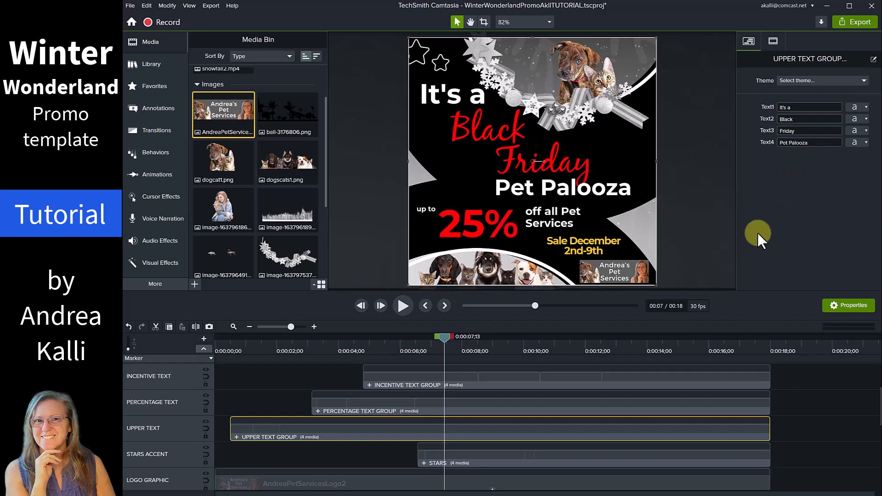
click(431, 382)
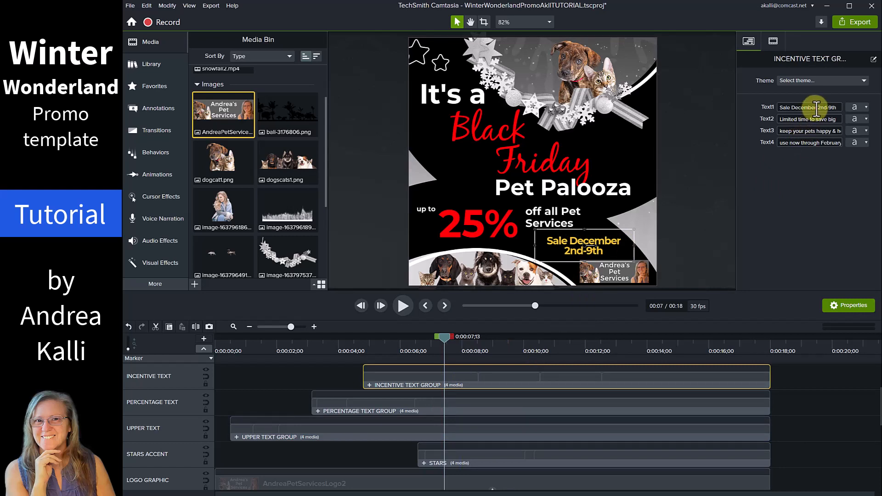
Replace the Text1 date with 'Sale November 20th-28th' to match the Black Friday headline.
text(Sale November 20th-28th)
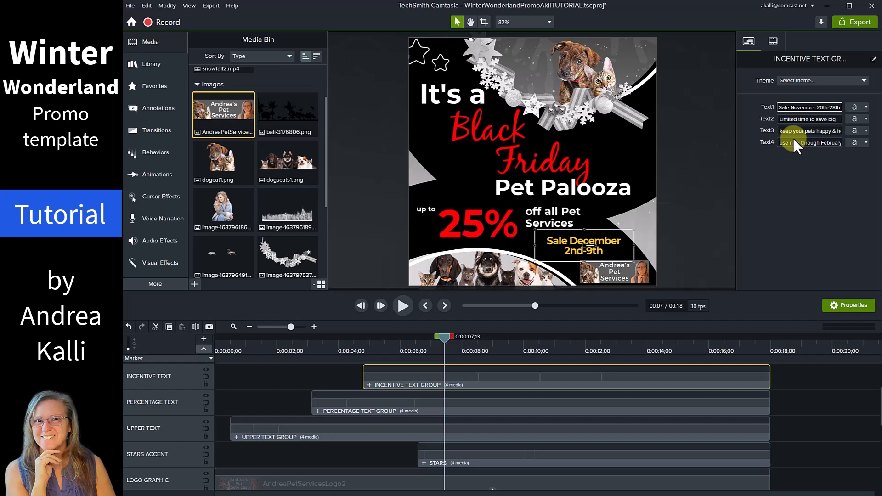
click(785, 182)
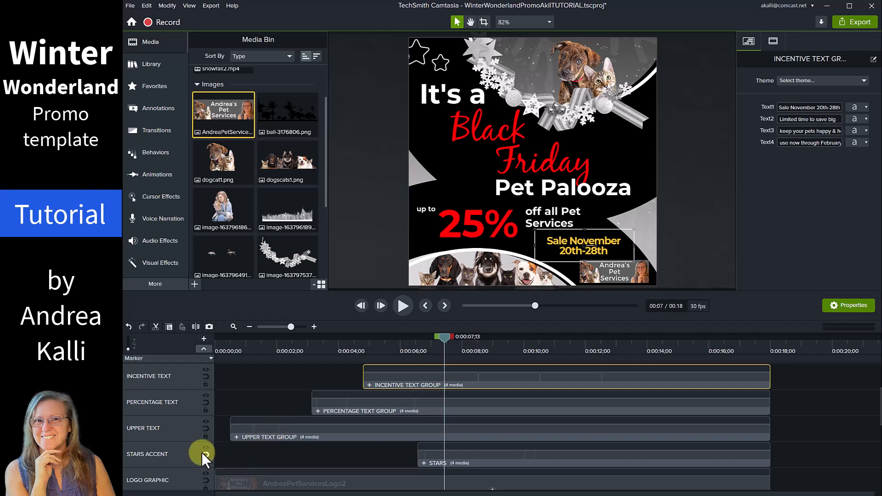
Hide the Snow Overlay Motion track, replay the ad without snow, and stop around 8 seconds.
scroll(202, 453, down, 2)
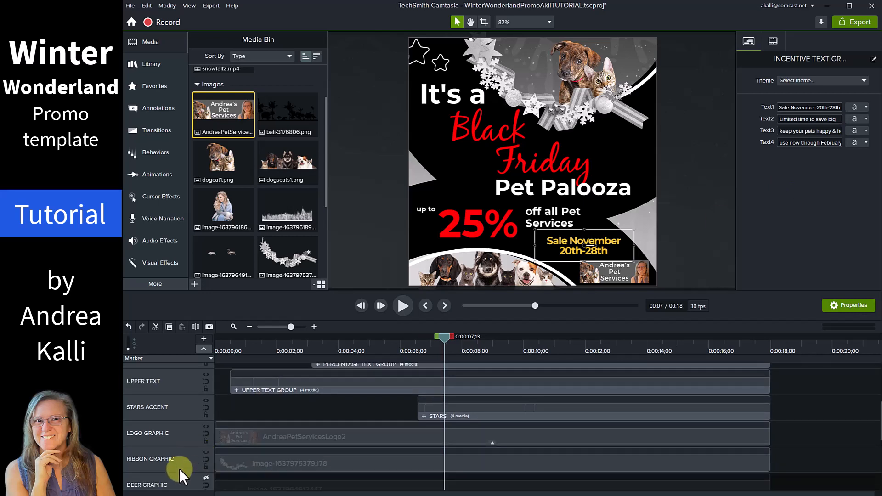
scroll(179, 469, down, 5)
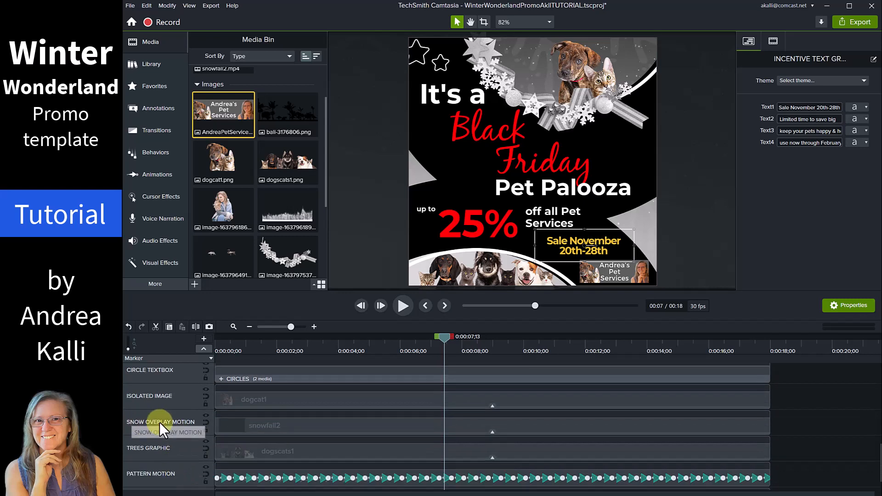
click(205, 415)
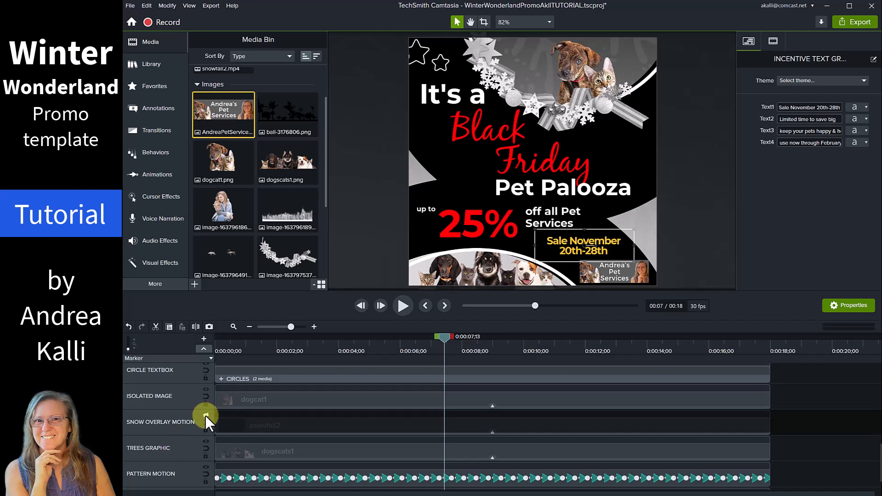
drag(445, 338, 195, 359)
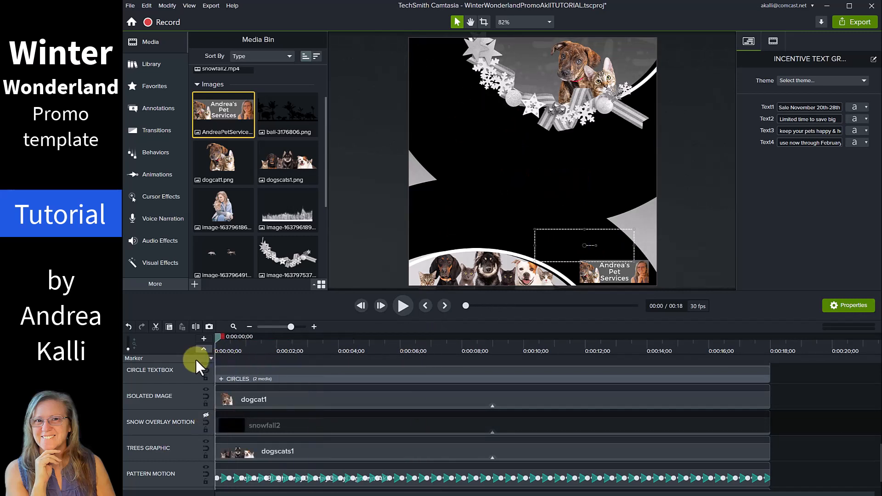
key(space)
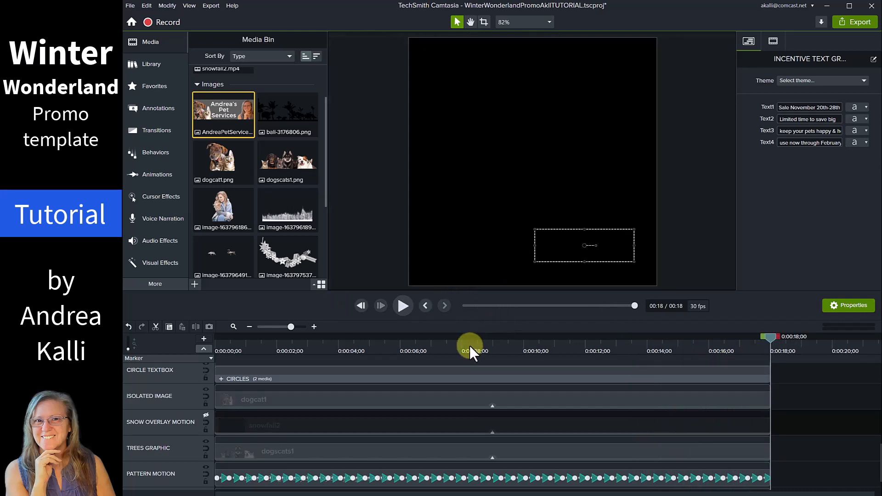
click(470, 346)
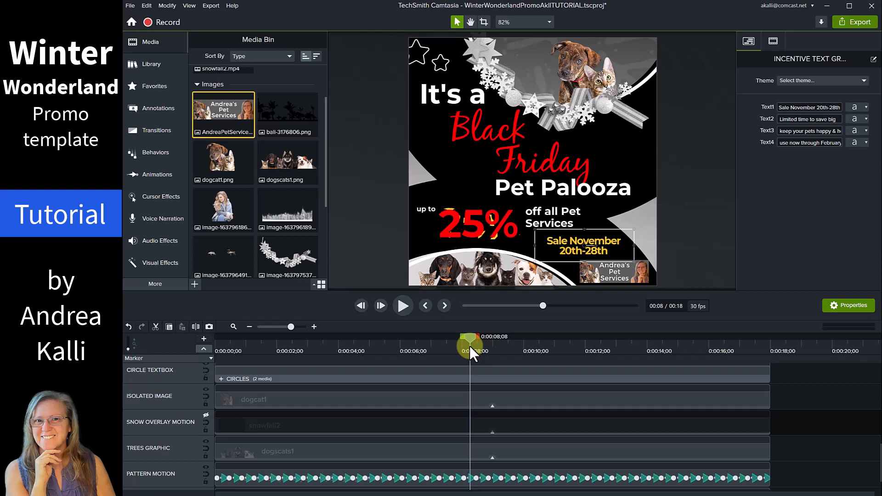
Swap the palm trees image into the Trees Graphic clip, keeping the clip's timing.
click(327, 457)
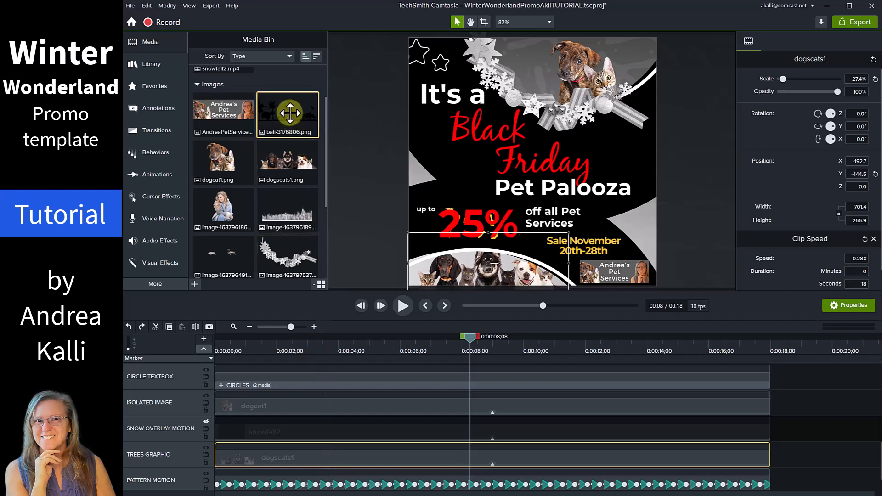
drag(292, 173, 296, 463)
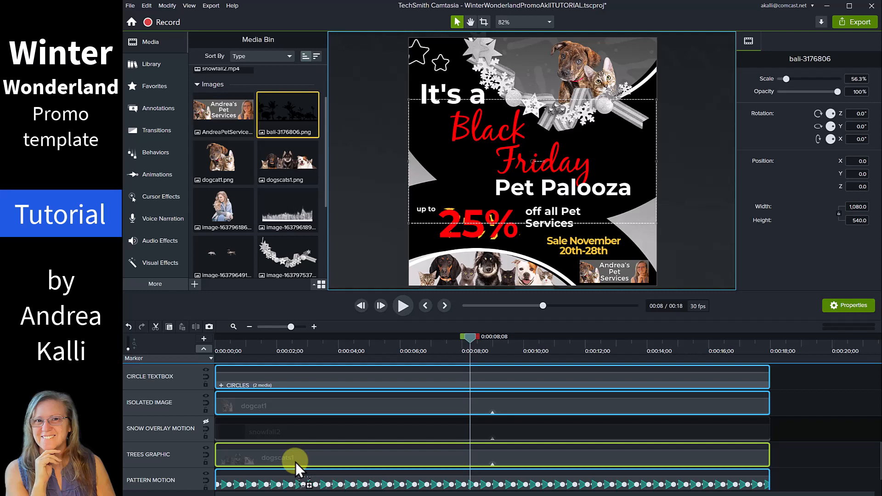
drag(296, 463, 295, 463)
click(303, 448)
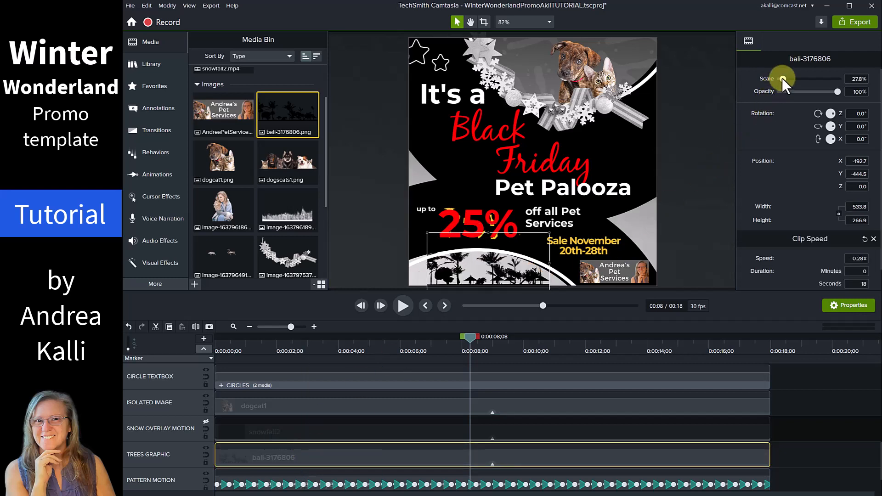
Scale the trees graphic to 36.6% and nudge it up to Y -407.9.
drag(782, 78, 784, 79)
click(852, 79)
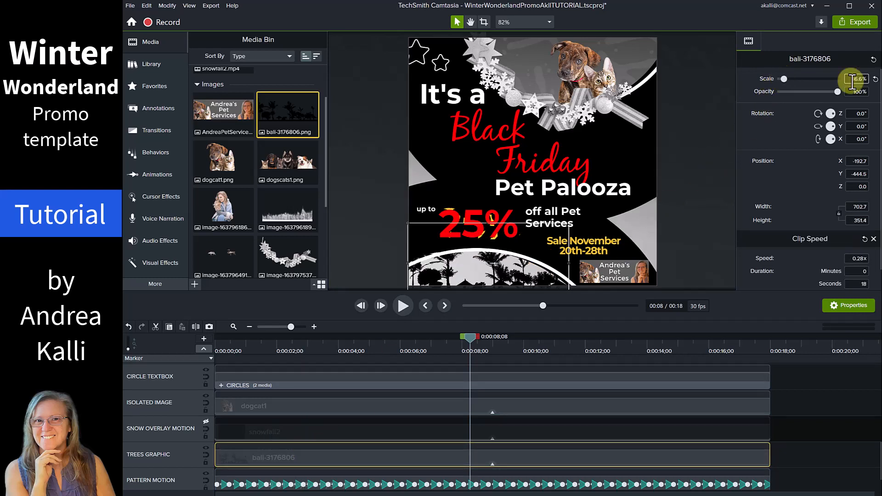
click(371, 455)
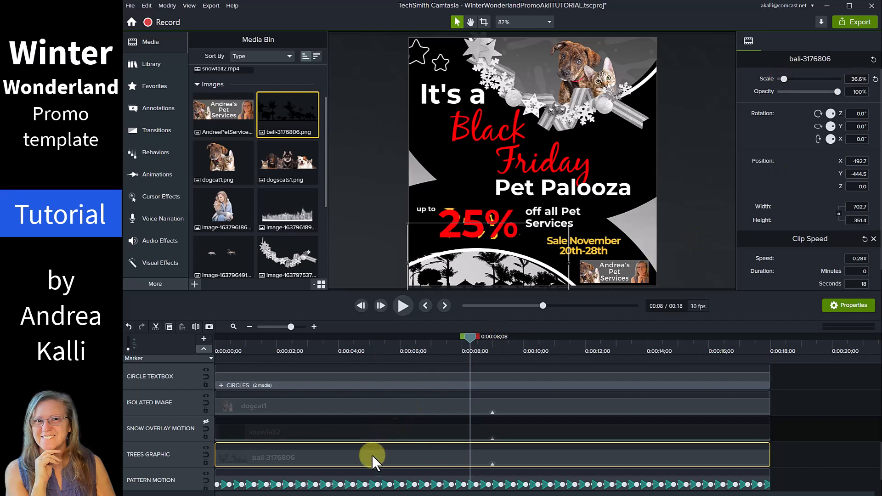
key(Up)
key(Up)
key(Up)
key(Up)
key(Up)
key(Up)
key(Up)
key(Up)
key(Up)
key(Up)
key(Up)
key(Up)
key(Up)
key(Up)
key(Up)
key(Up)
key(Up)
key(Up)
key(Up)
key(Up)
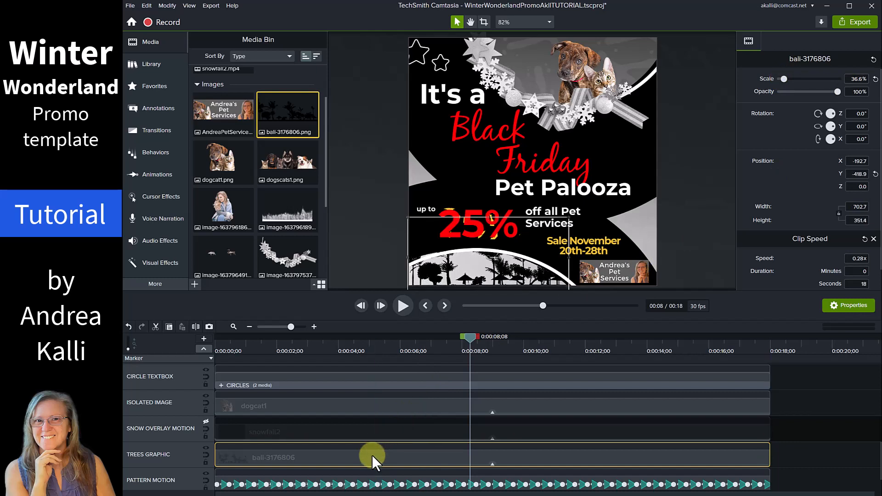
key(Up)
key(Up)
key(Up)
key(Up)
key(Up)
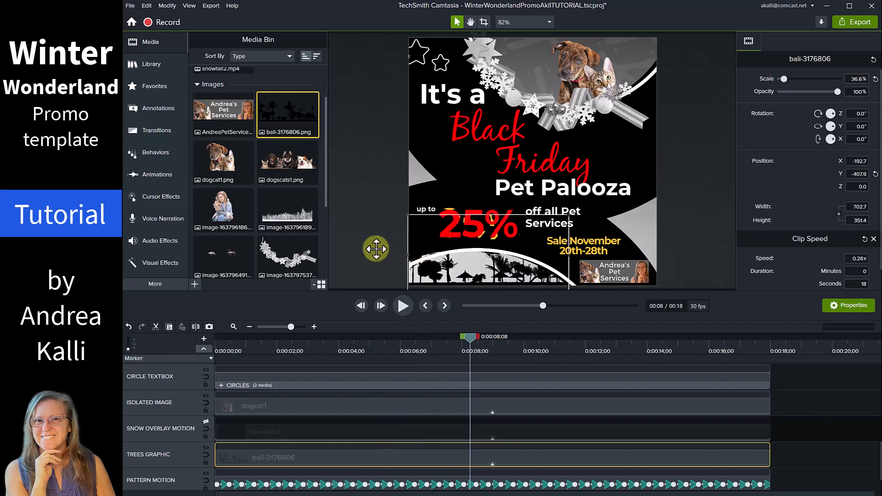
click(365, 250)
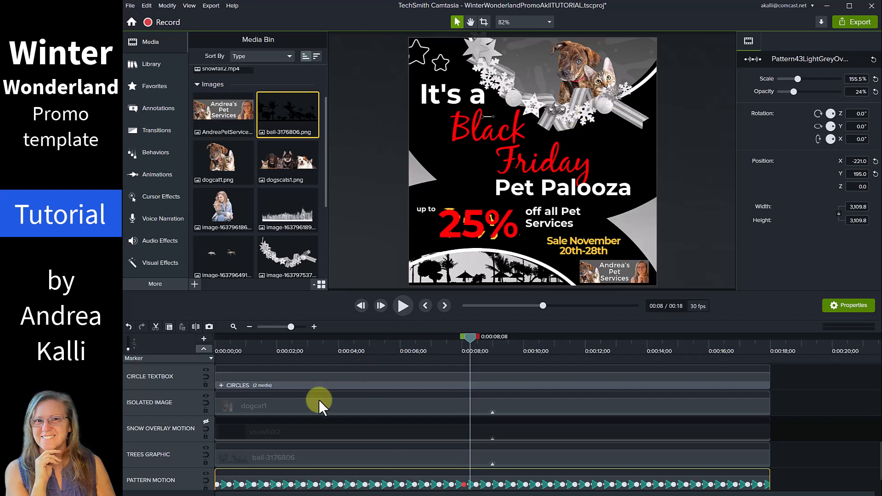
Hide the RIBBON GRAPHIC track so the ornament ribbon no longer frames the pet photo.
scroll(247, 430, up, 3)
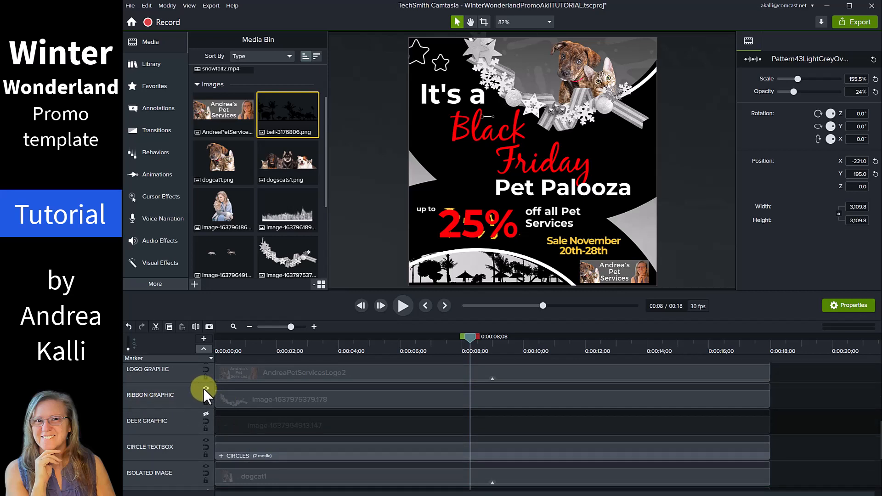
click(205, 388)
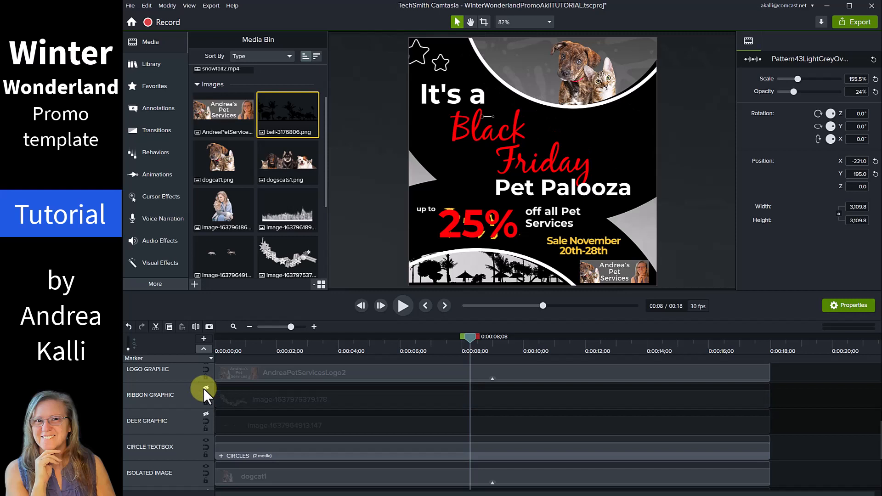
scroll(324, 441, up, 5)
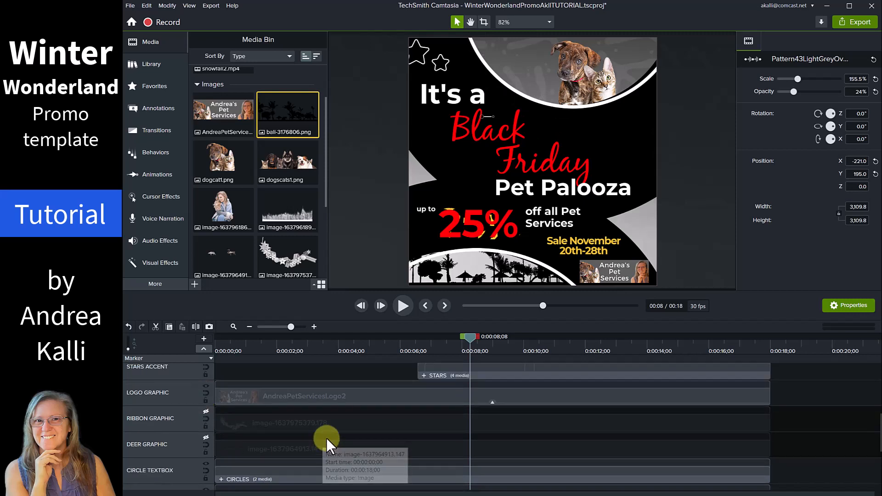
Set the UPPER TEXT GROUP's Text2–Text4 back to Pet, Palooza and Extravaganza.
click(322, 437)
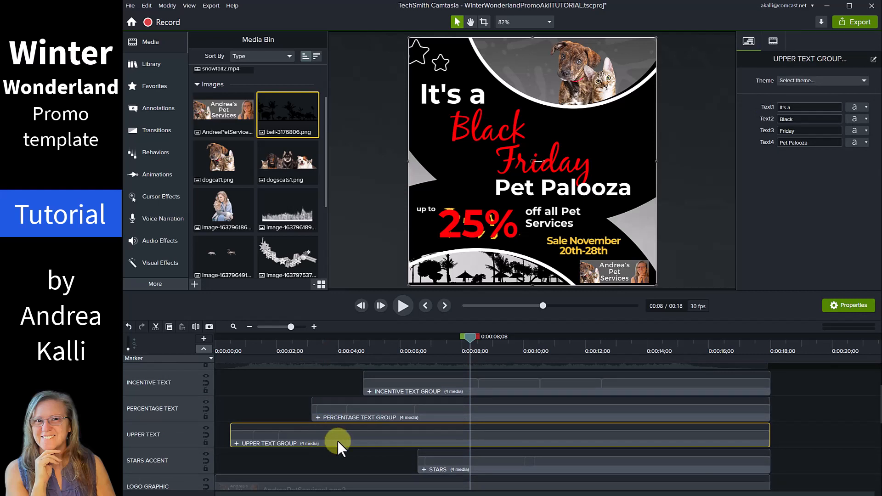
double_click(802, 120)
text(Pet)
key(Tab)
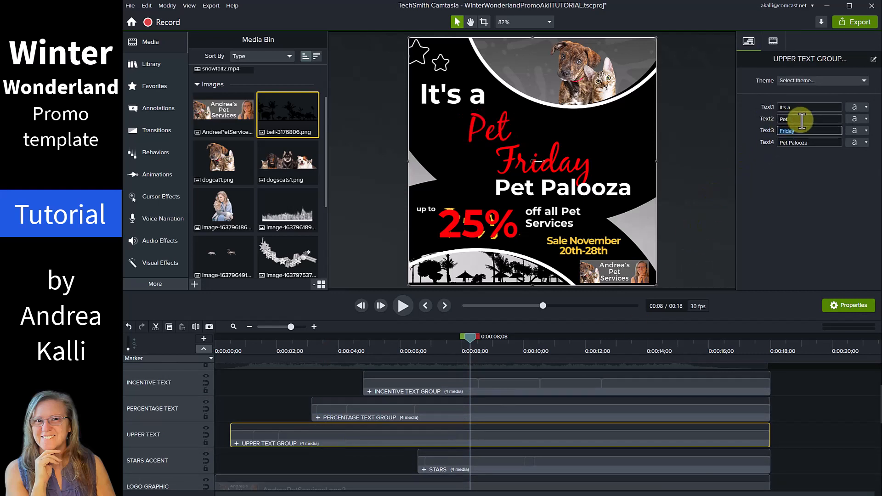
text(Palooza)
key(Tab)
text(Ex)
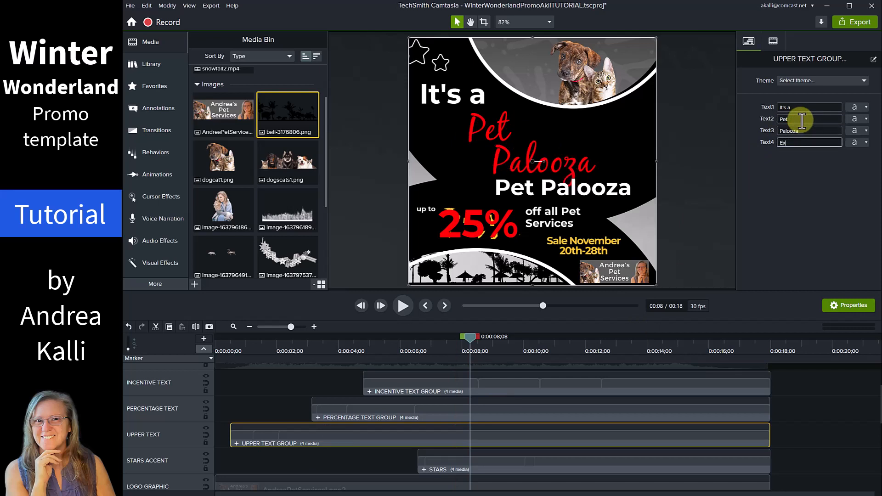
text(travaganza)
click(801, 182)
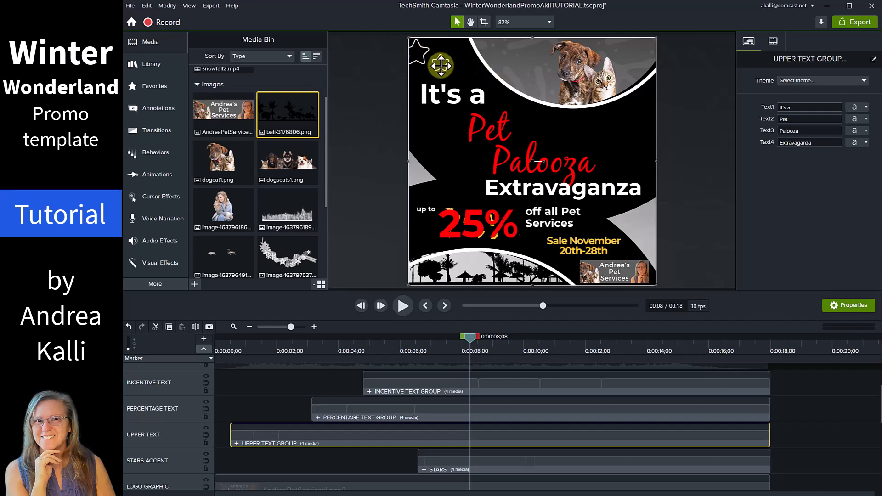
With the STARS clip at 0:00:11;29, set both Stars1 and Stars2 shapes to Ellipse.
click(509, 466)
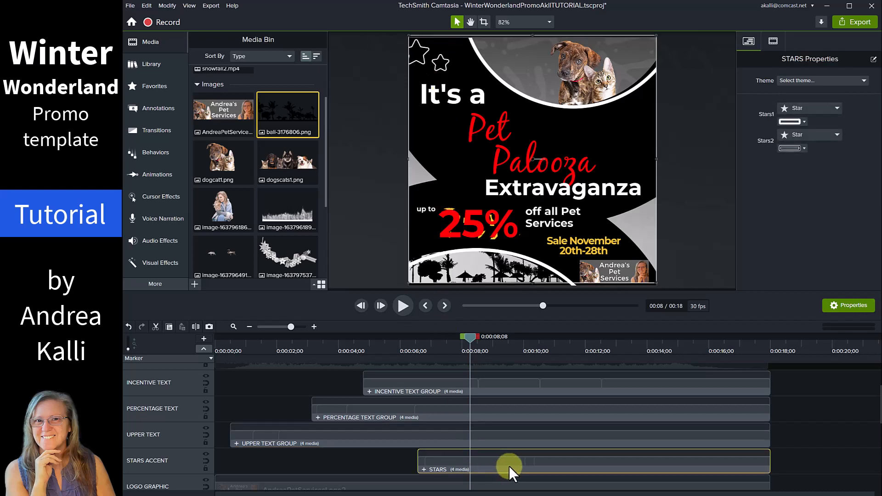
click(583, 348)
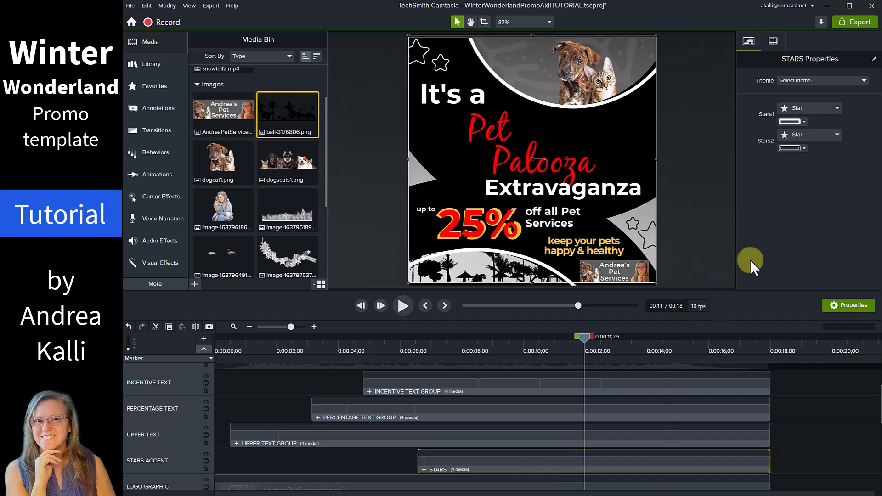
click(837, 110)
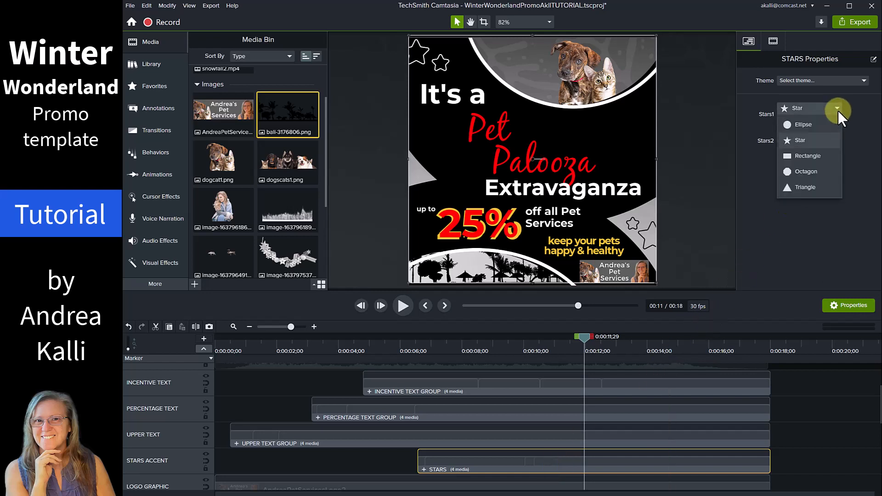
click(802, 125)
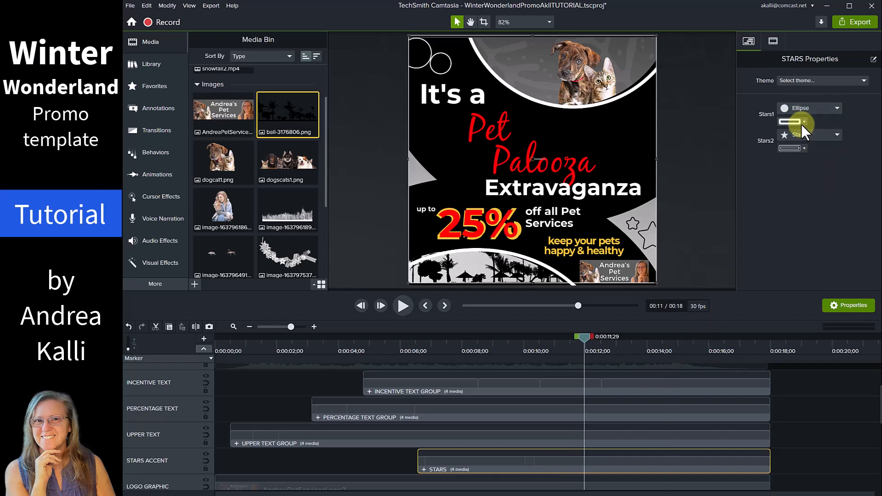
click(837, 134)
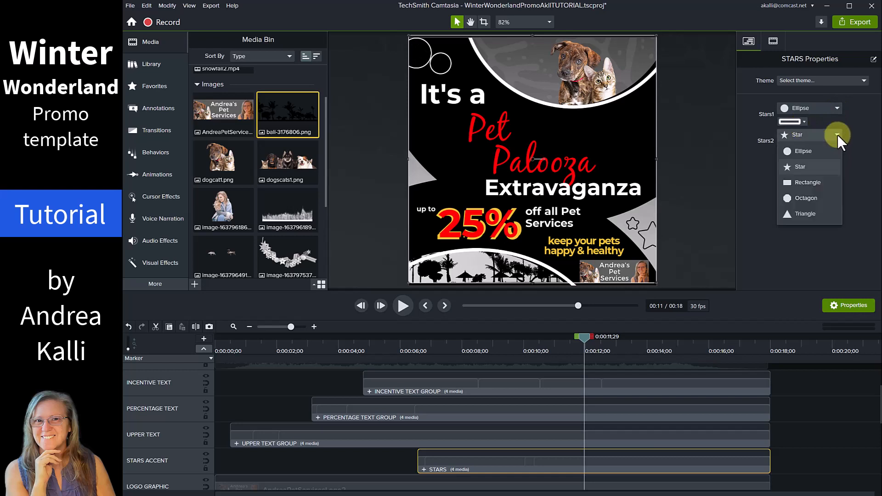
click(799, 151)
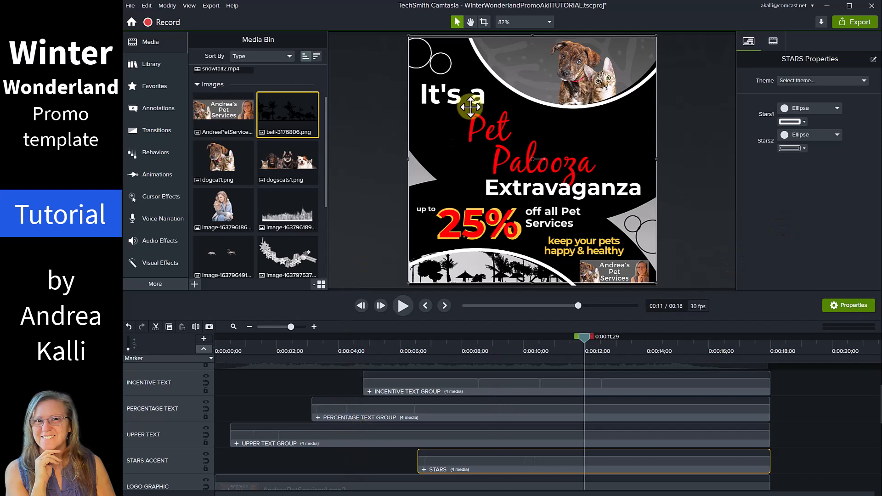
Hide the PATTERN MOTION overlay track, replay the preview, and select the Multicolor Gradient 7 clip.
scroll(284, 458, down, 5)
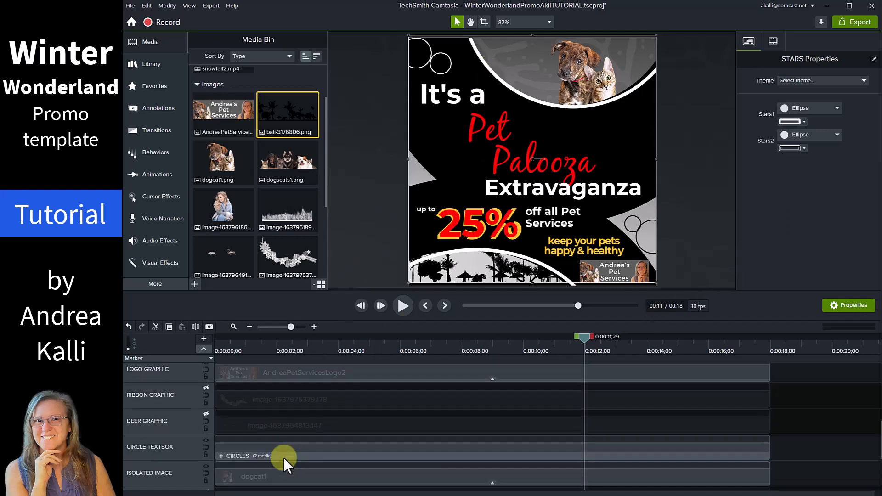
scroll(283, 458, down, 1)
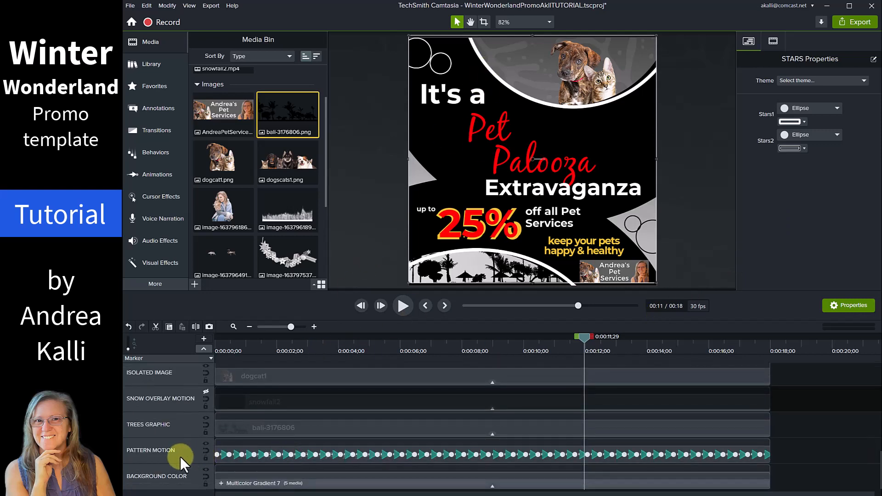
click(207, 442)
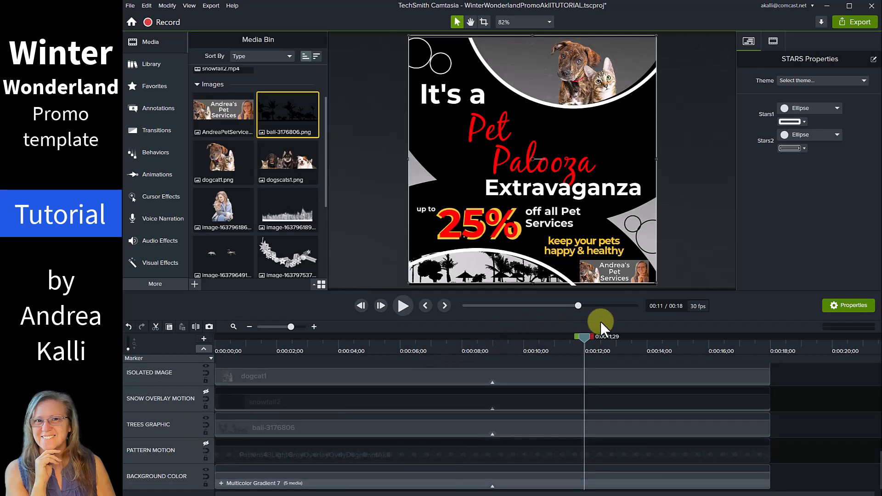
drag(585, 338, 179, 404)
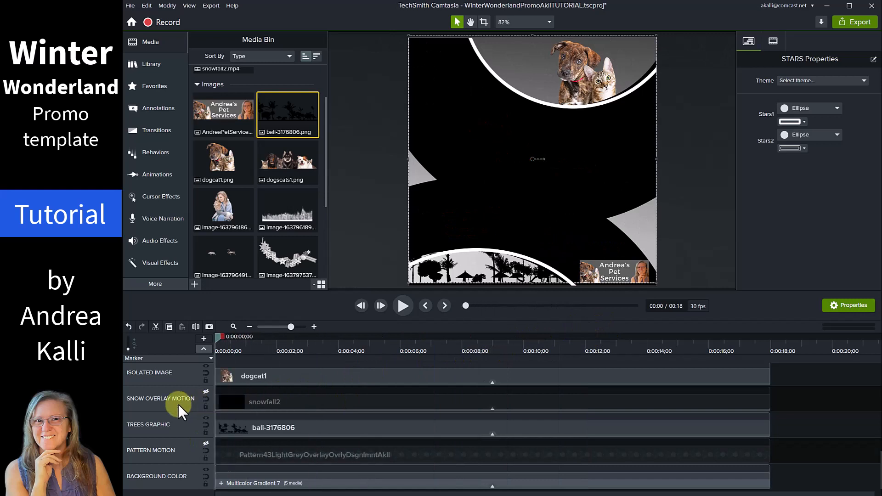
click(404, 306)
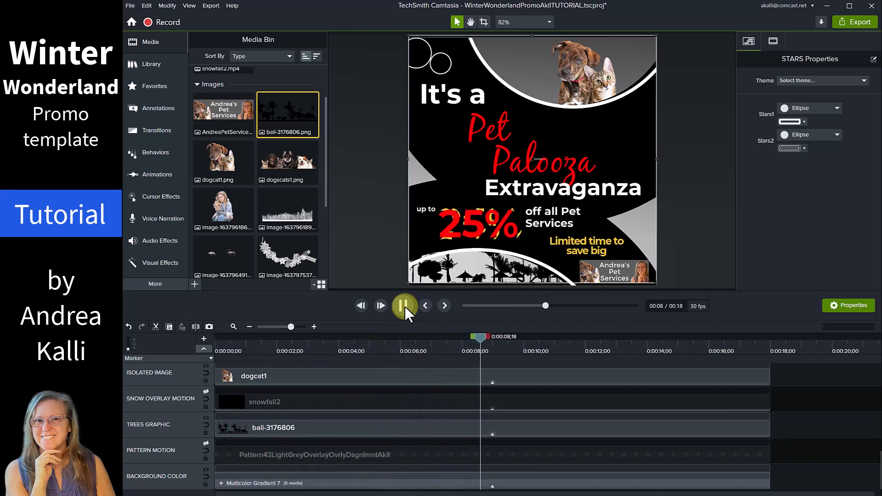
click(404, 306)
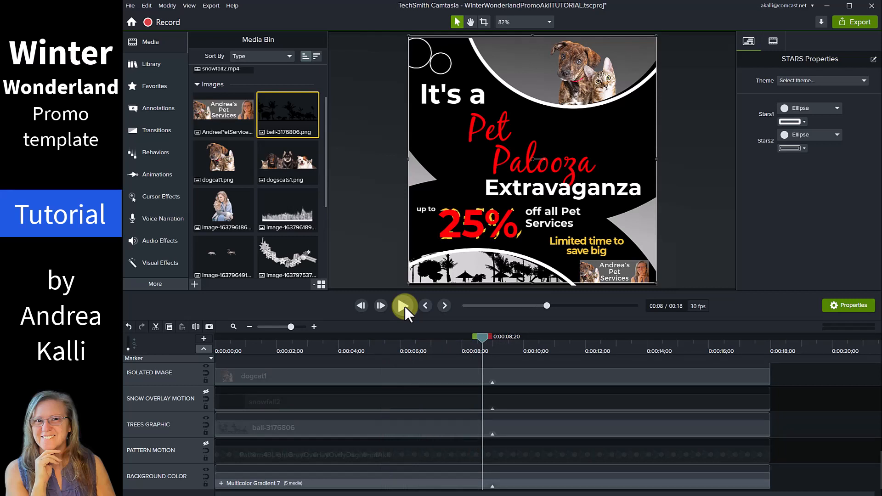
click(324, 482)
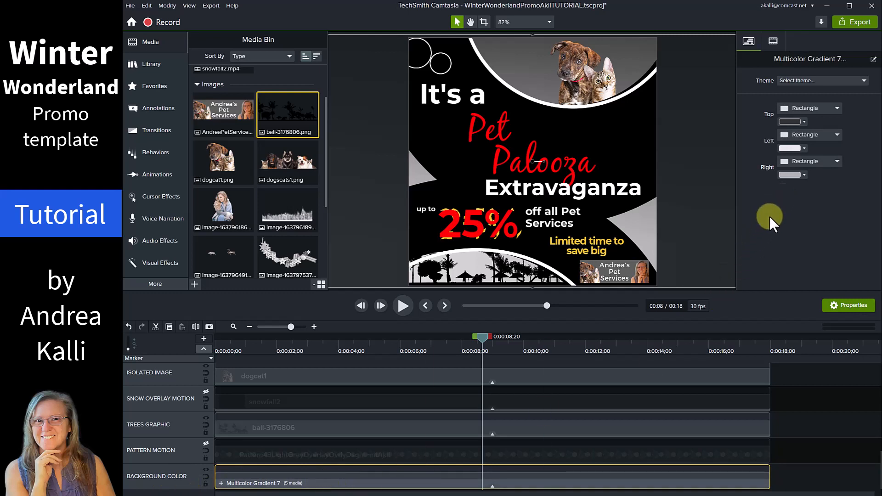
Try an orange-brown #B54D00 top gradient colour and make the right gradient colour yellow.
click(804, 120)
drag(829, 215, 828, 218)
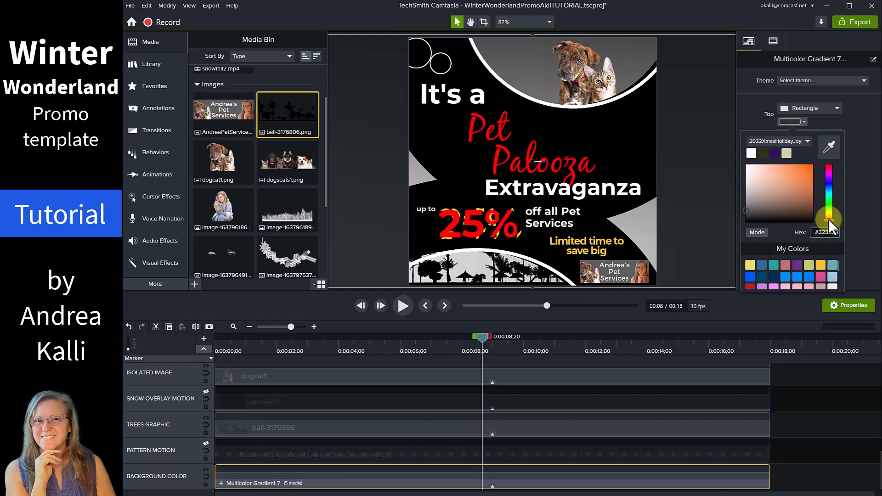
drag(809, 190, 818, 181)
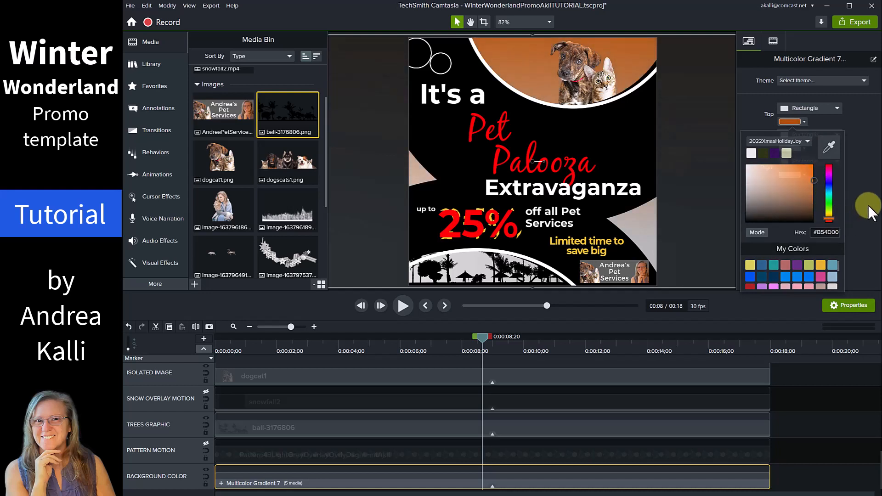
click(868, 204)
click(804, 176)
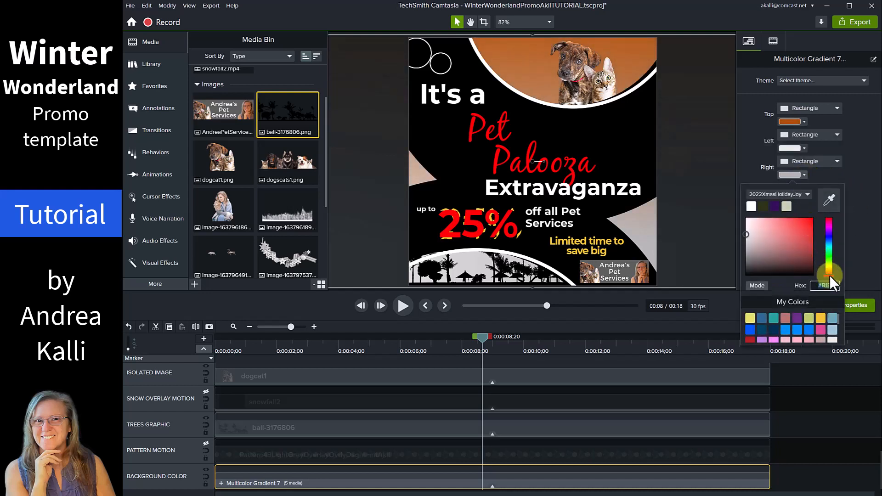
click(821, 318)
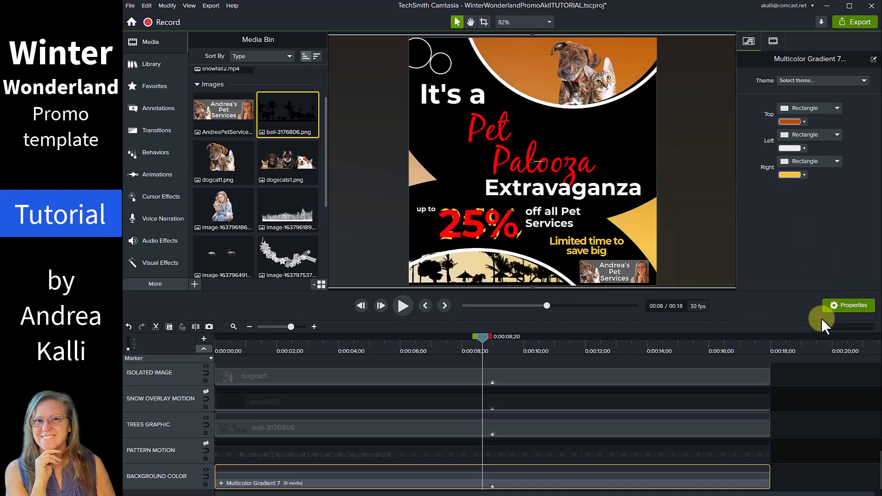
Change the top gradient colour to a deeper blue, #004395.
click(804, 122)
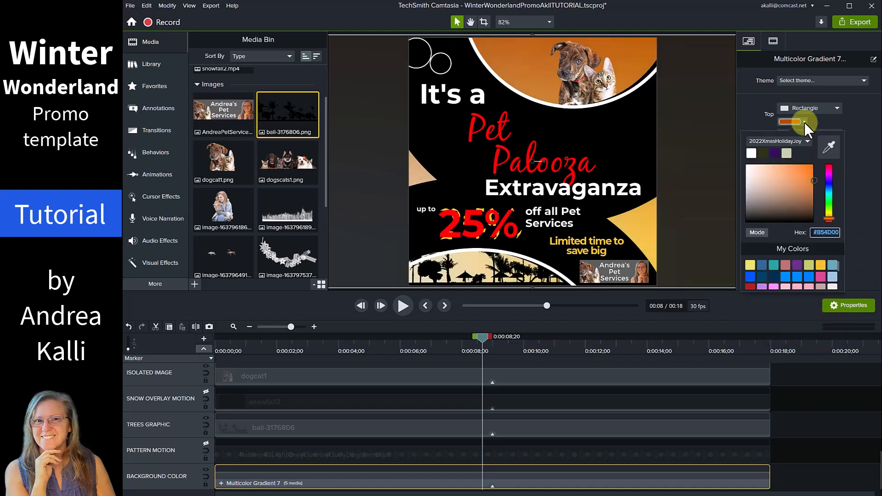
click(828, 187)
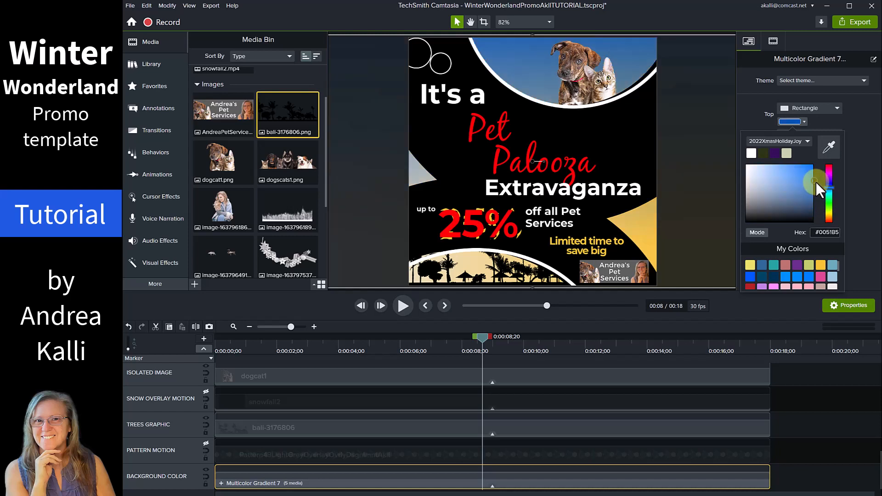
drag(813, 181, 820, 174)
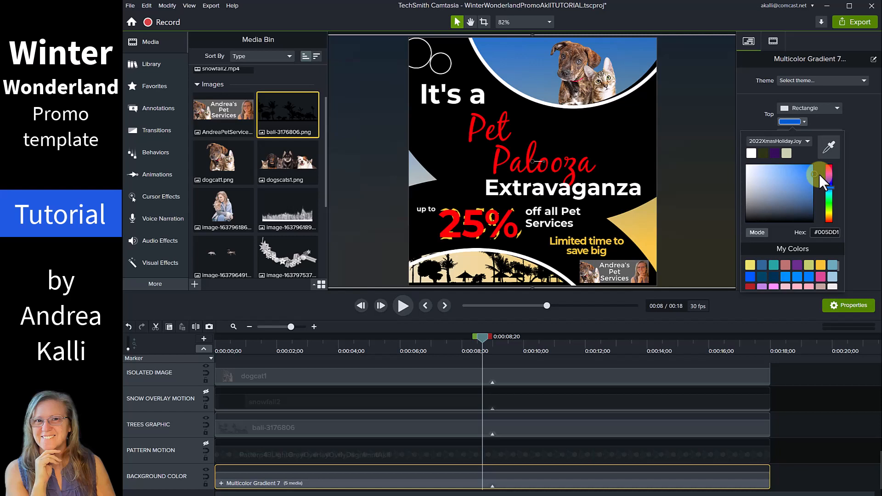
drag(820, 174, 865, 195)
click(865, 195)
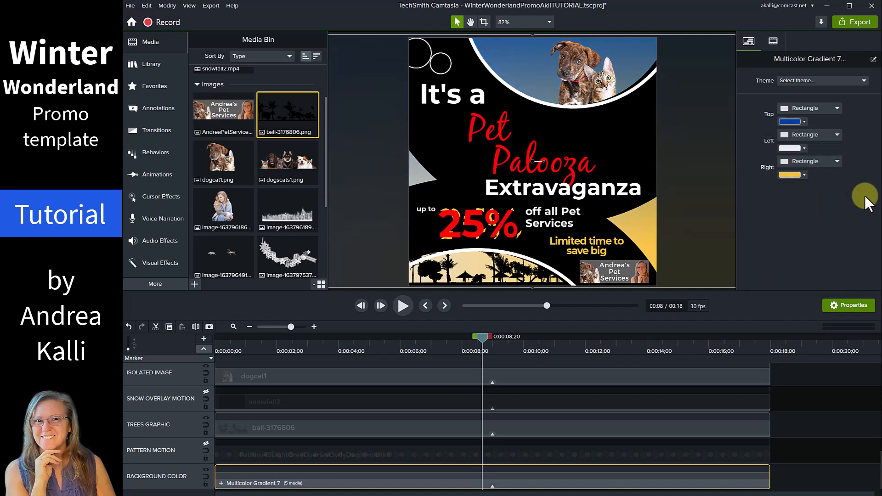
In the INCENTIVE TEXT GROUP, change the sale line to 'Sale June 20th-28th'.
scroll(404, 407, up, 2)
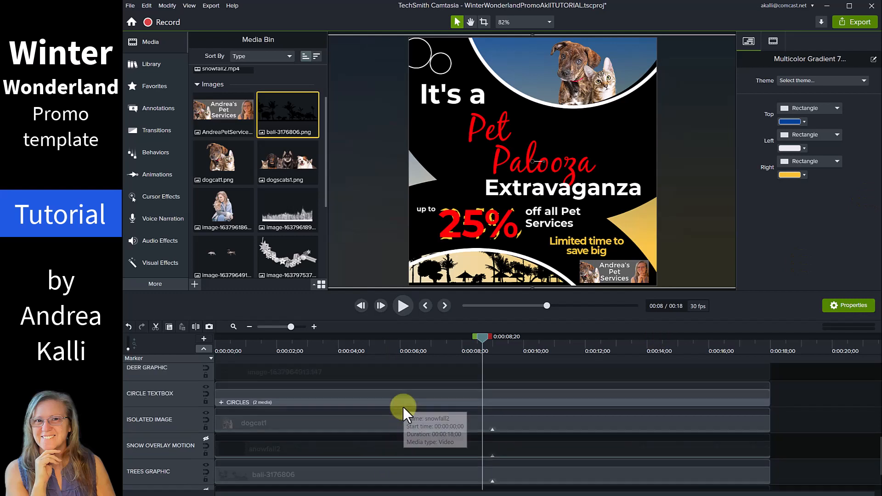
scroll(403, 407, up, 5)
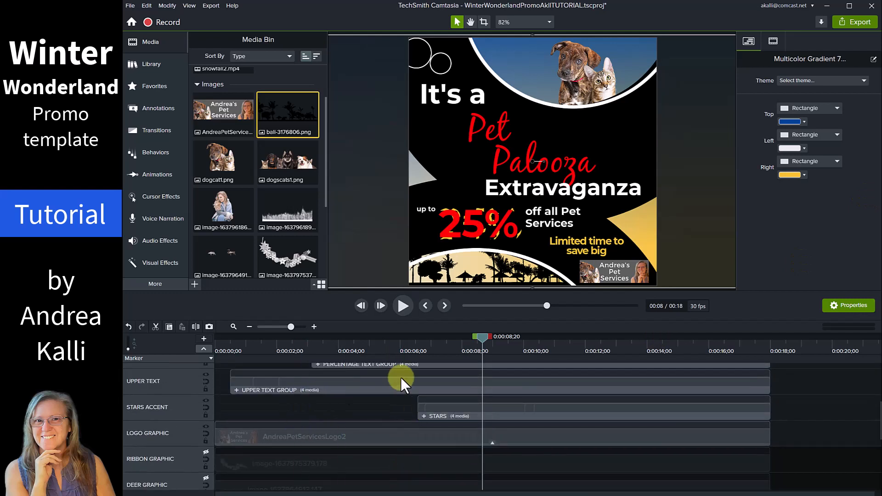
scroll(401, 378, up, 2)
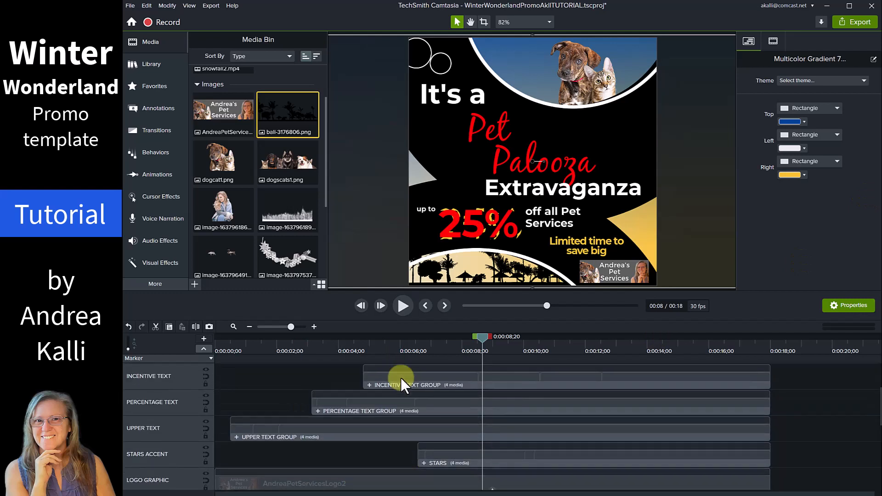
click(493, 379)
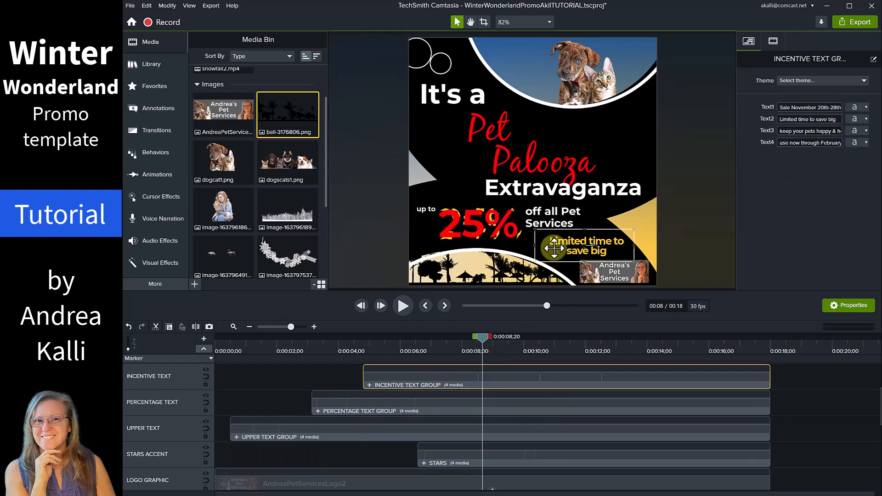
click(425, 344)
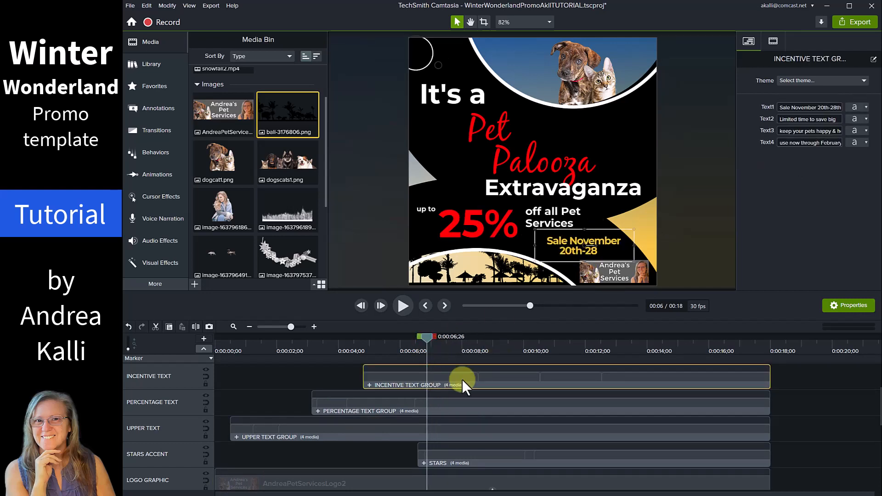
click(818, 108)
click(818, 108)
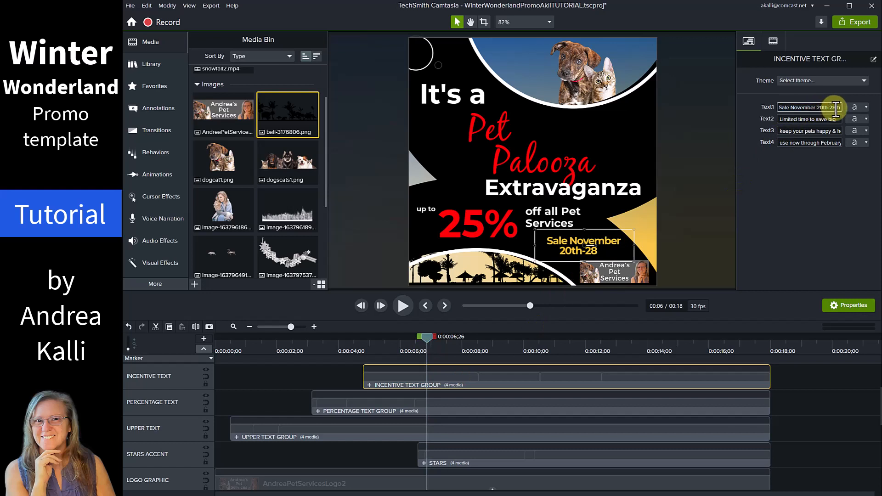
key(BackSpace)
key(BackSpace)
key(BackSpace)
key(BackSpace)
key(BackSpace)
key(BackSpace)
key(BackSpace)
key(BackSpace)
text(June)
click(800, 191)
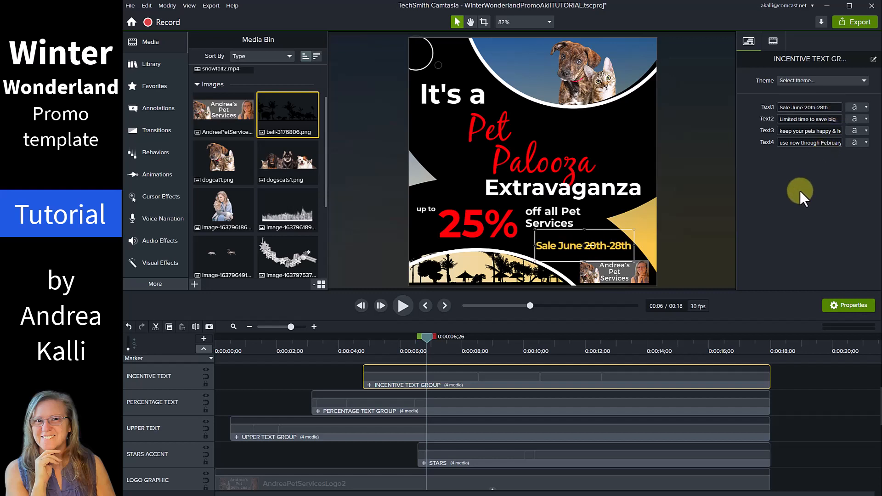
Change the closing line to 'use now through August 2022!'.
click(820, 145)
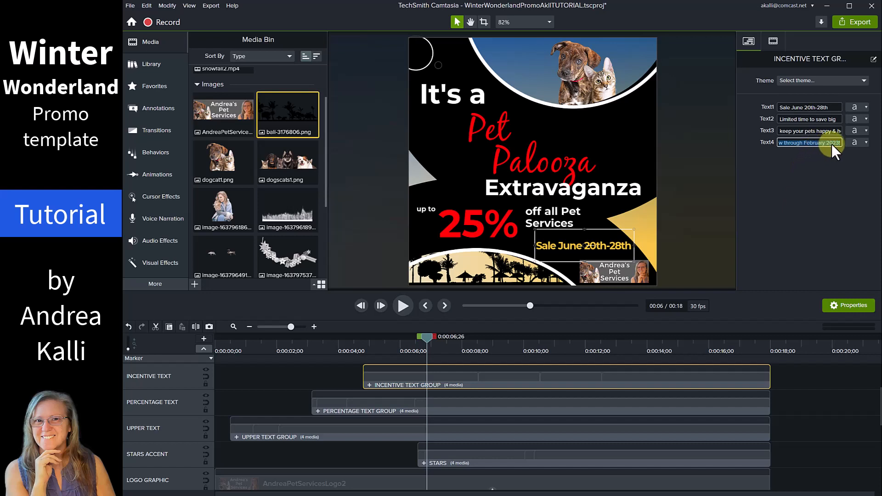
click(833, 144)
click(695, 347)
click(826, 145)
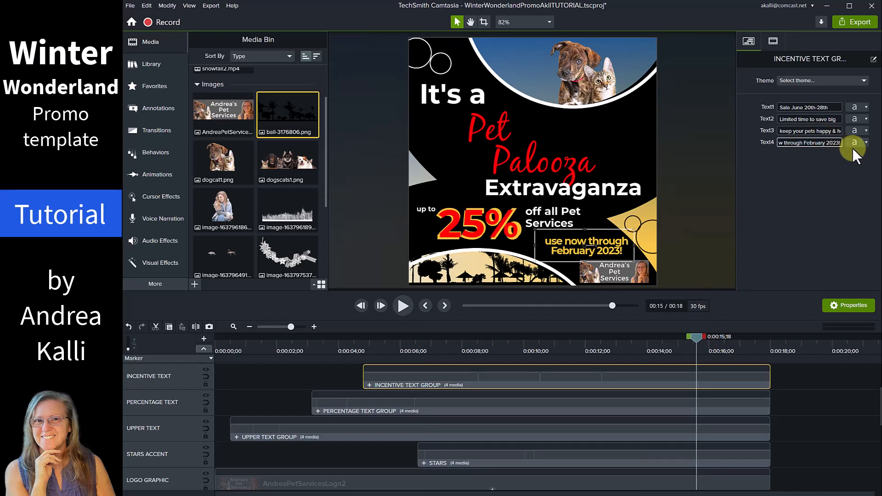
key(Left)
key(Left)
key(Left)
key(Left)
key(Left)
key(BackSpace)
key(BackSpace)
key(BackSpace)
key(BackSpace)
key(BackSpace)
key(BackSpace)
key(BackSpace)
key(BackSpace)
key(BackSpace)
text(August)
key(BackSpace)
text(2)
click(806, 174)
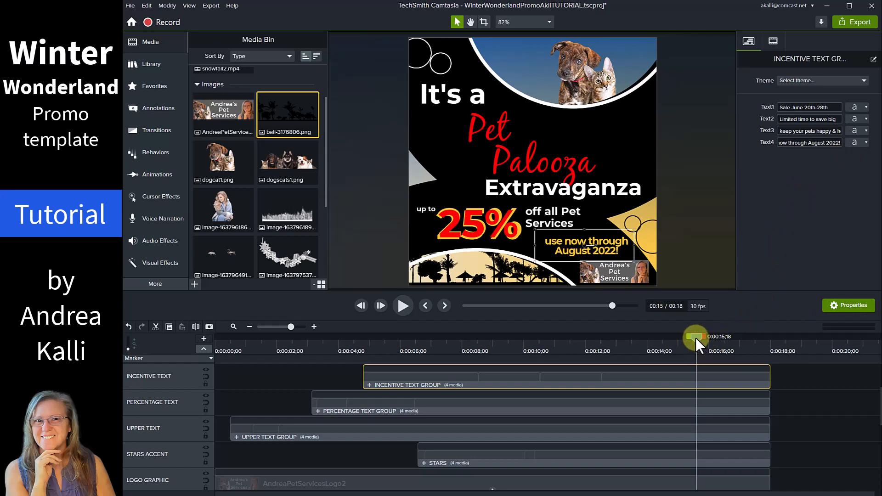
drag(695, 338, 185, 378)
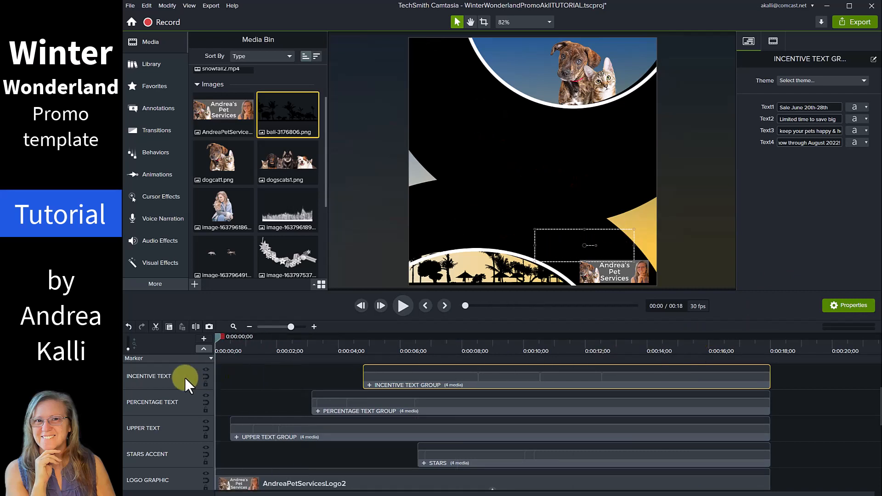
click(402, 307)
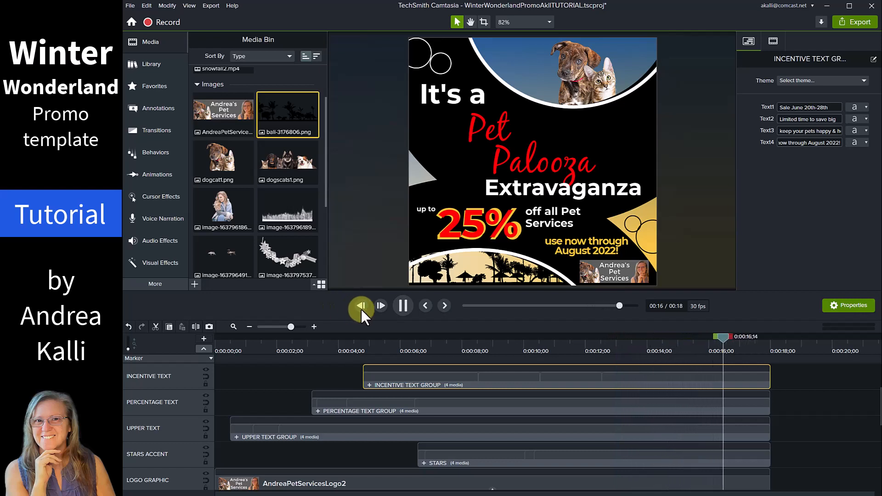
click(403, 308)
click(494, 345)
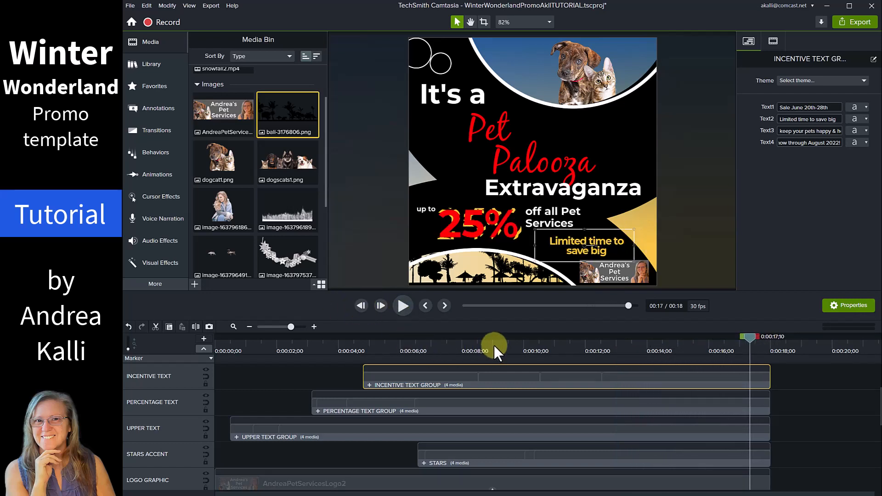
drag(495, 341, 440, 339)
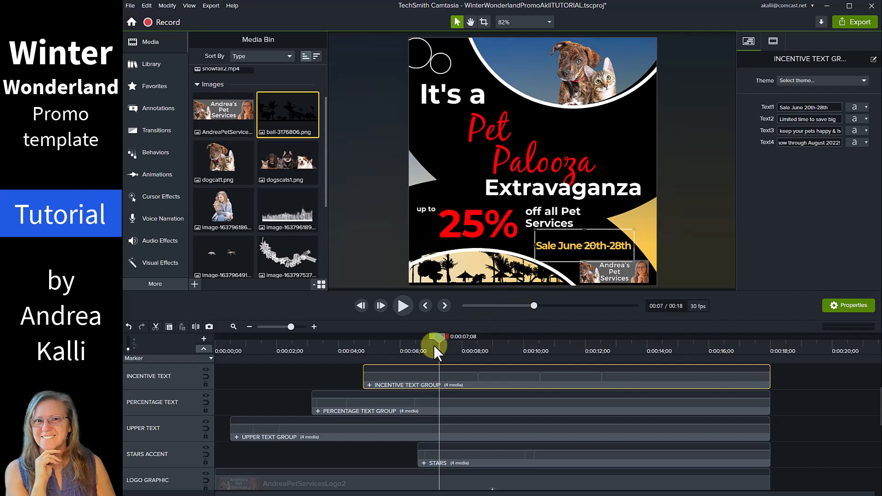
In the UPPER TEXT GROUP, make the word 'Pet' light blue.
click(387, 433)
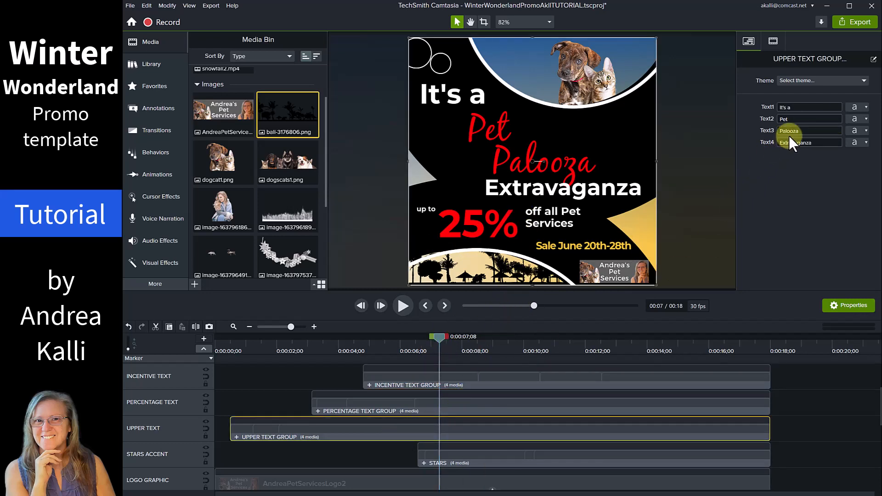
click(866, 118)
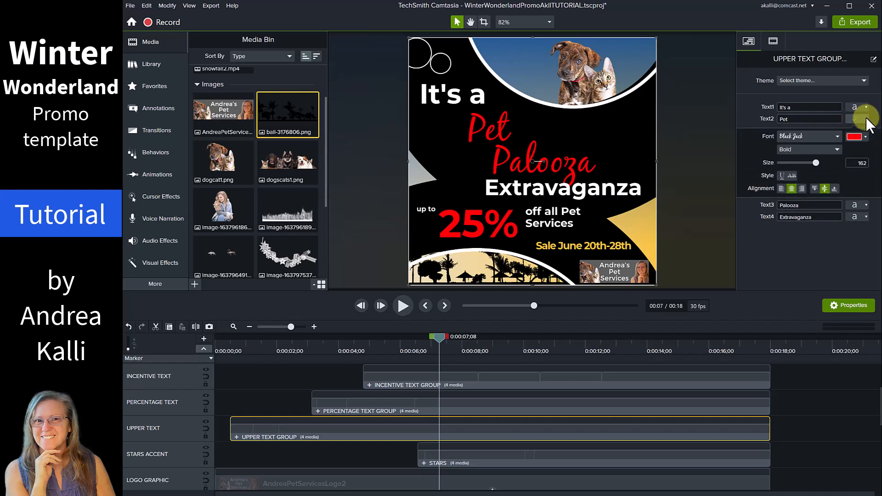
click(866, 137)
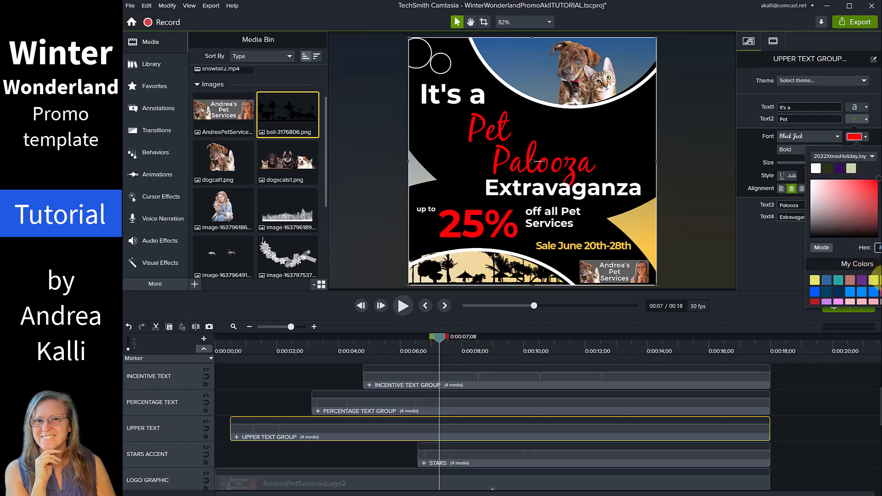
click(879, 280)
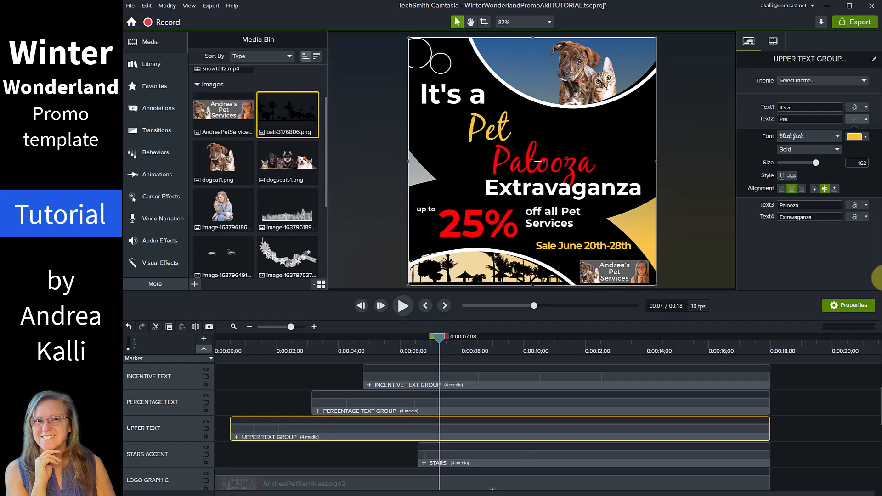
click(866, 137)
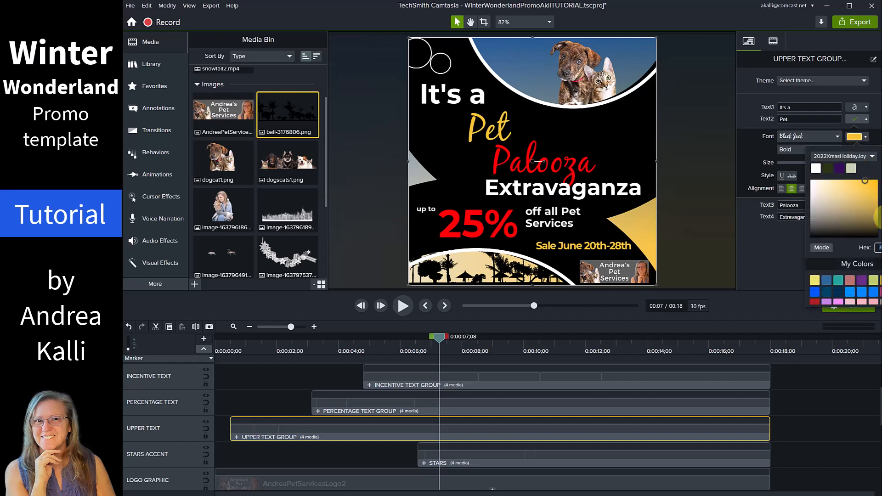
click(881, 205)
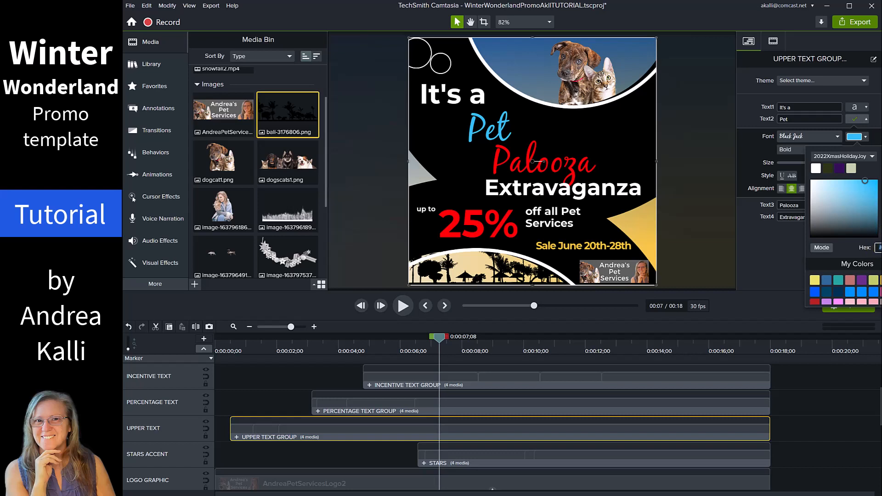
click(789, 253)
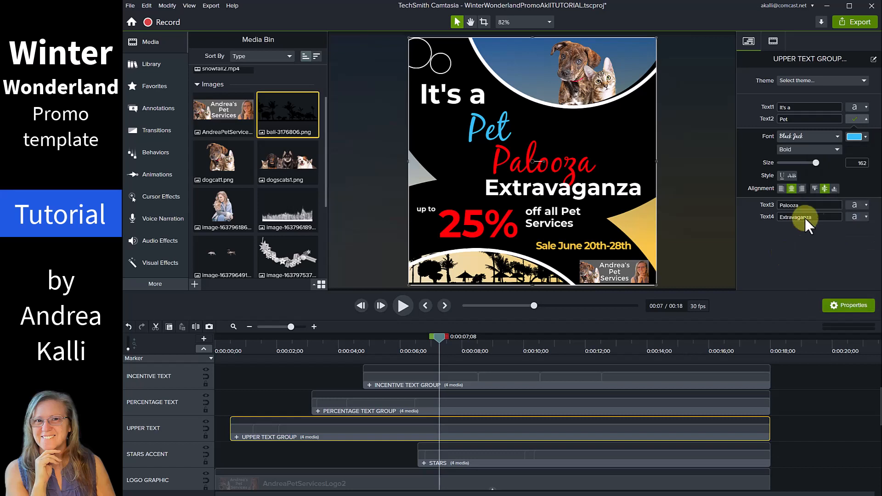
click(866, 118)
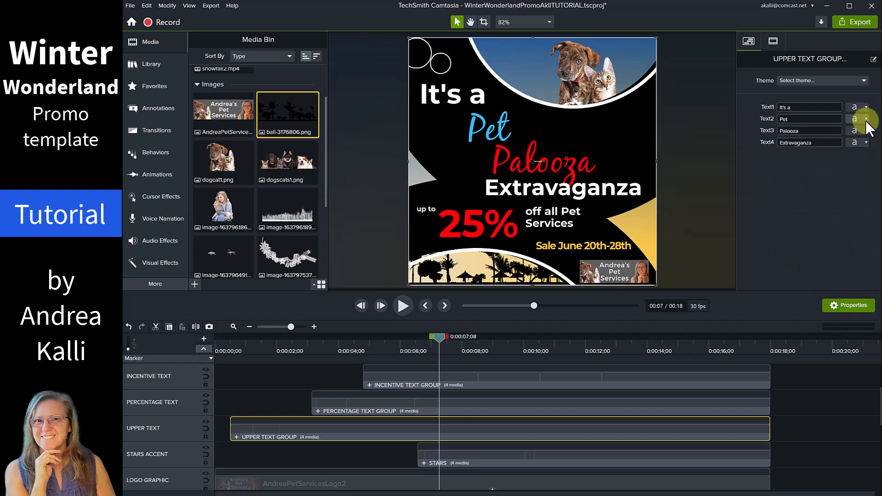
Paste the light blue colour code to make 'Palooza' match 'Pet'.
click(866, 131)
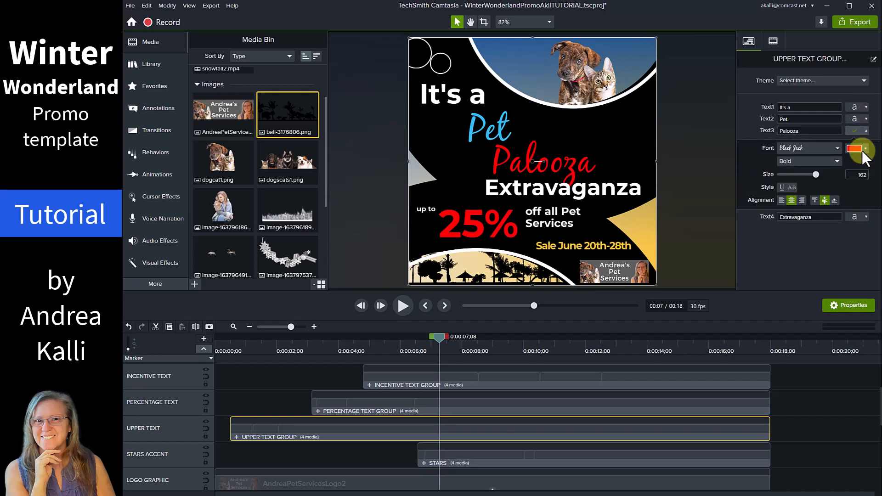
click(865, 149)
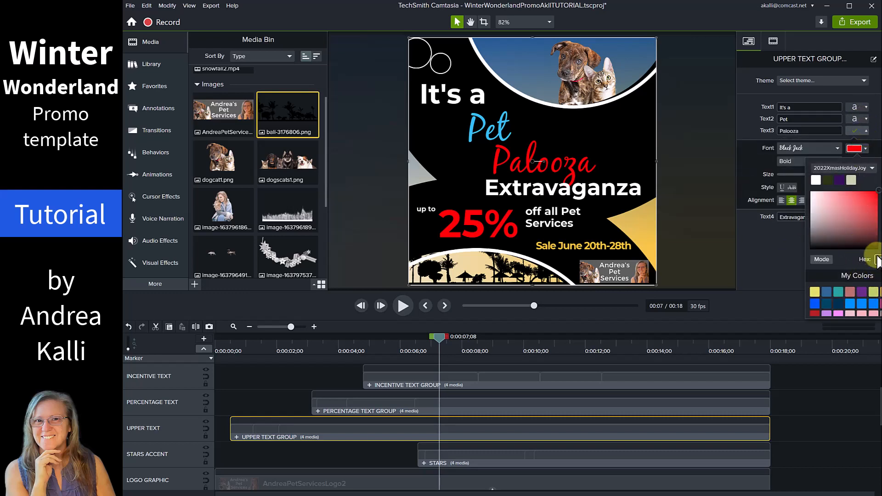
drag(877, 256, 861, 260)
key(ctrl+v)
click(775, 242)
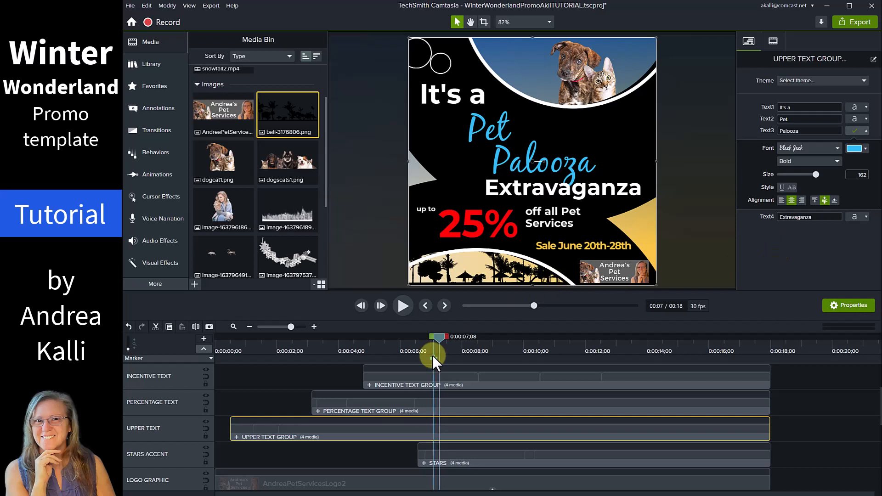
Rewind and replay the ad to review the blue headline words.
drag(442, 338, 366, 337)
drag(316, 354, 182, 364)
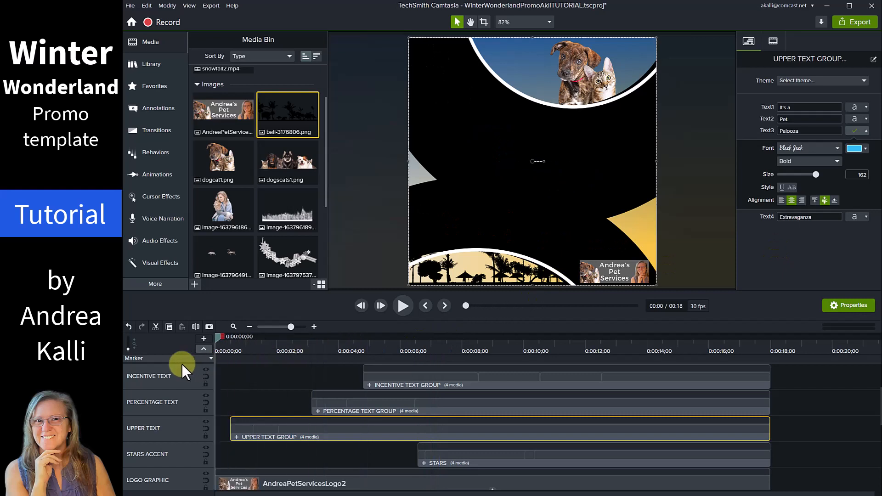
click(388, 308)
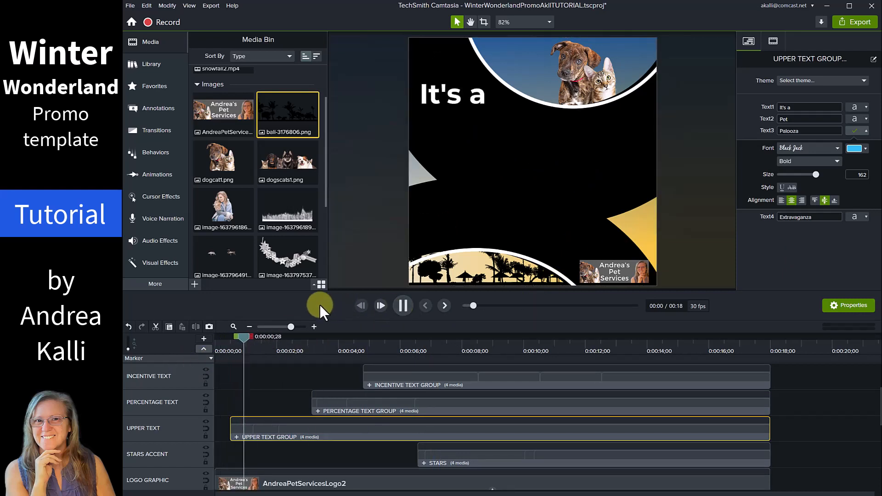